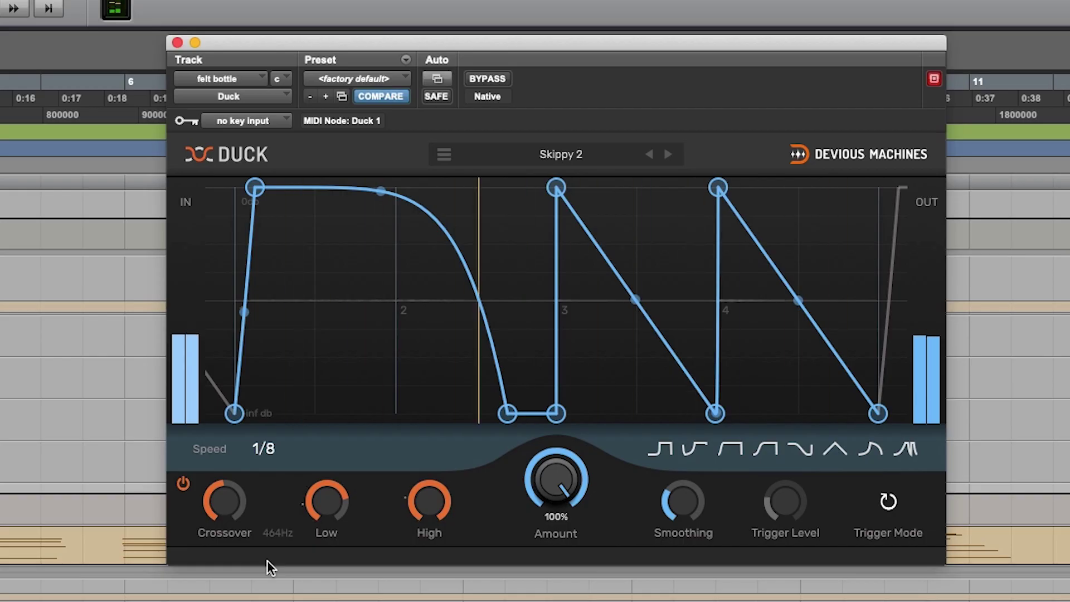
Step: Browse the factory preset categories in Duck and dismiss the list without loading a preset
click(562, 158)
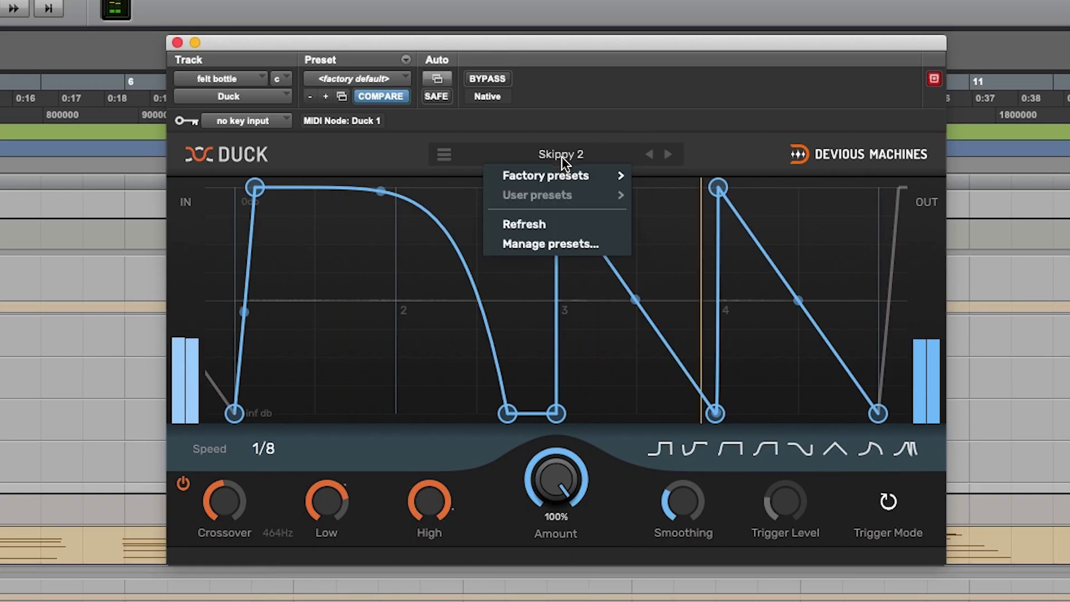
mouse_move(585, 175)
mouse_move(715, 184)
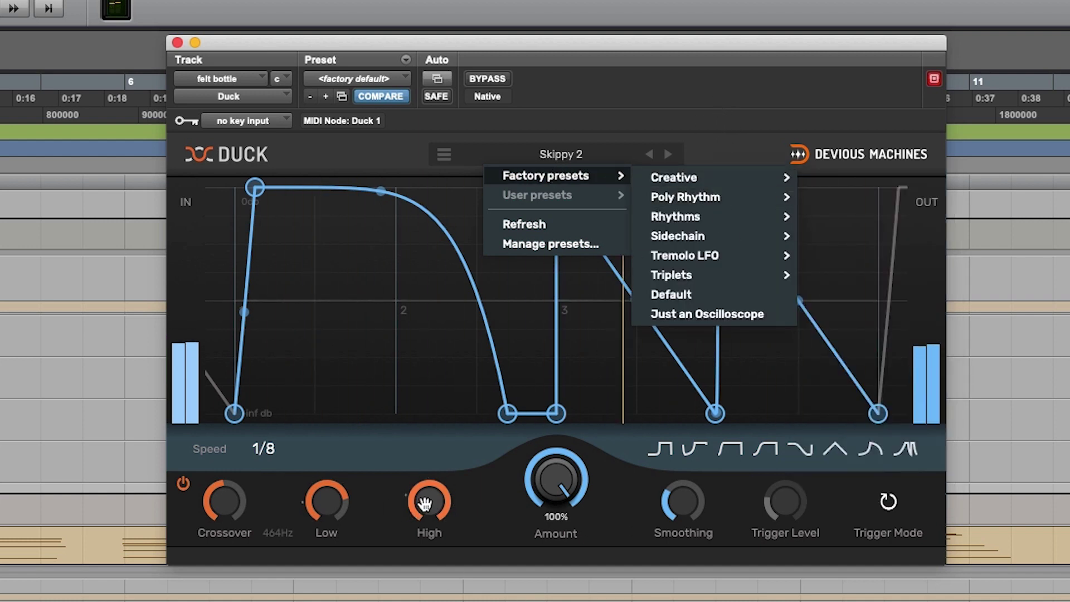
click(482, 525)
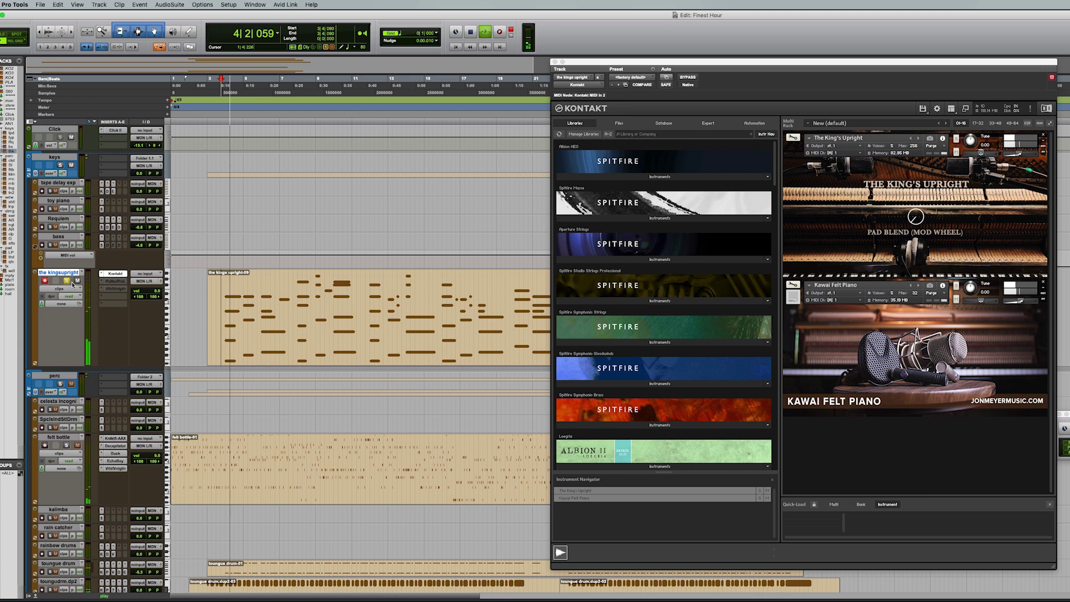
Step: Audition the kings upright track with a closer timeline view and open its PultecProL insert
key(super+bracketright)
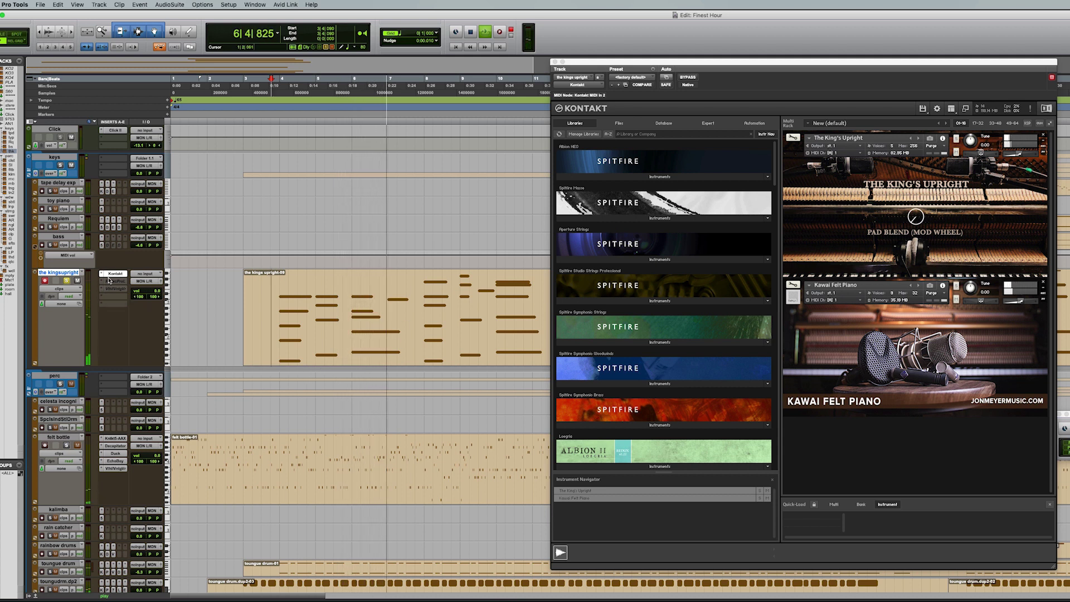
key(space)
key(space)
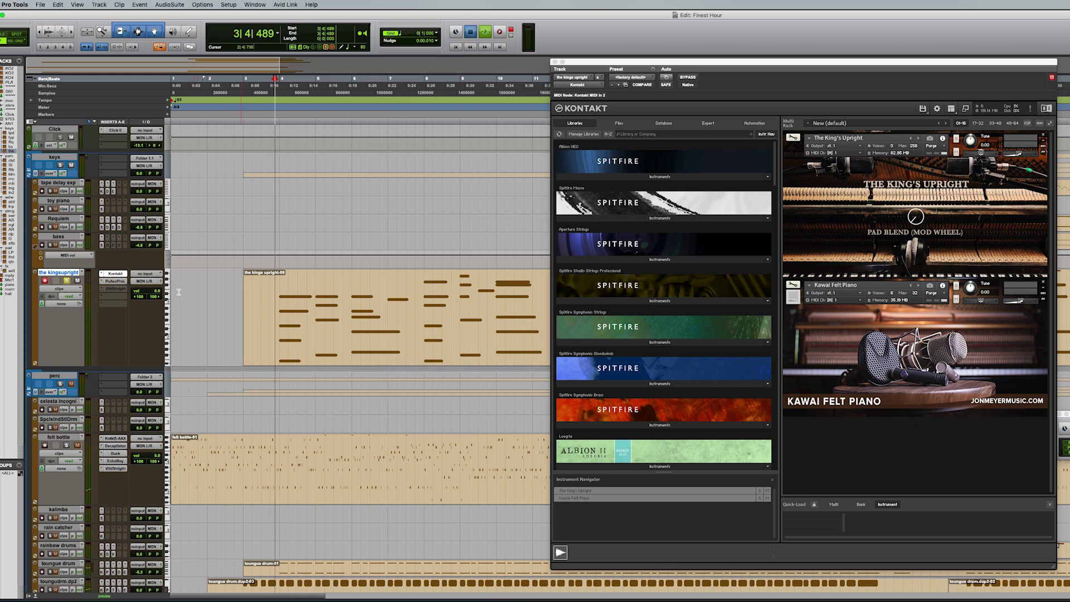
click(115, 281)
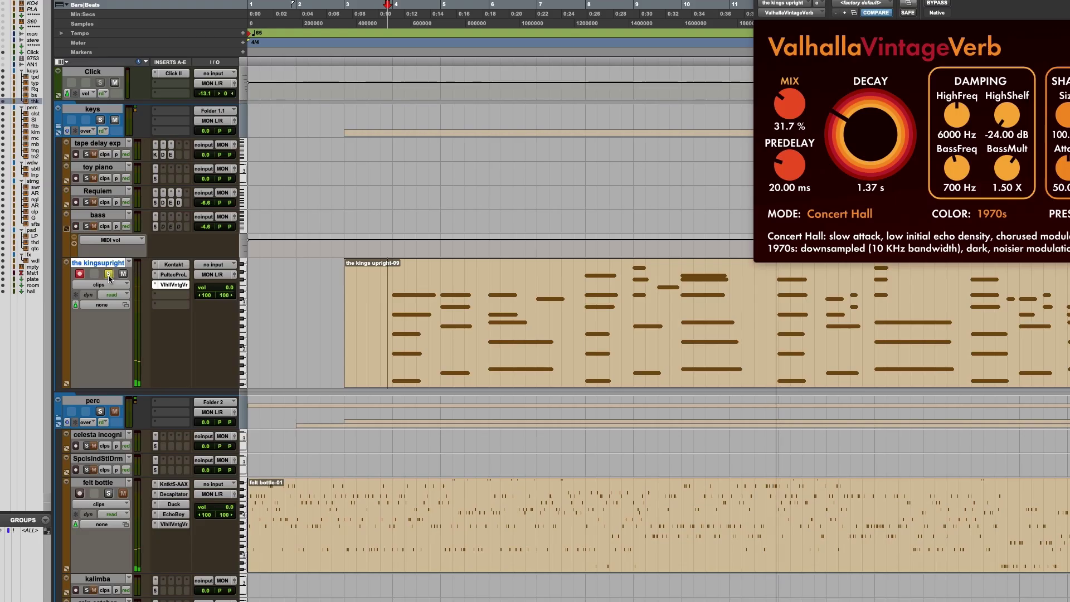
Step: Increase the height of the soft stringspurs track in the stringed instruments folder
key(super+bracketleft)
key(super+bracketleft)
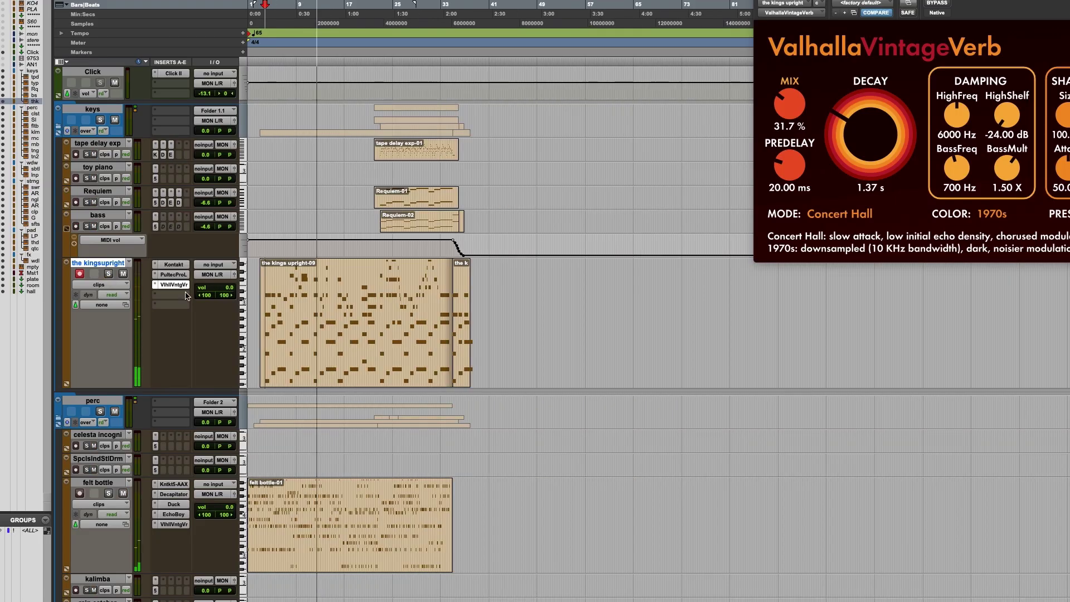
scroll(186, 295, down, 4)
key(super+bracketright)
key(super+bracketright)
scroll(223, 301, down, 5)
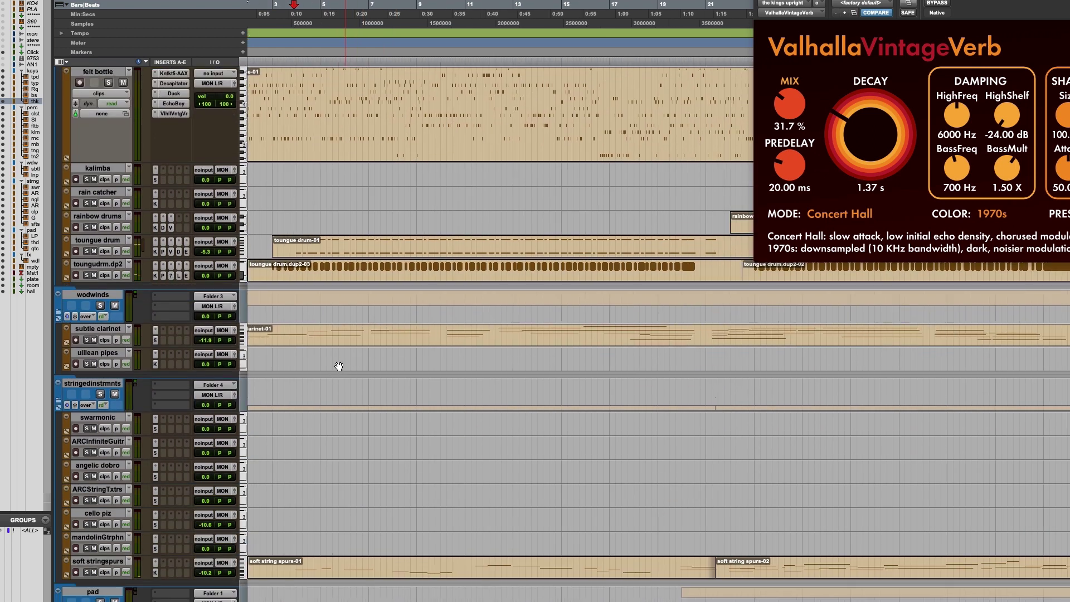
scroll(355, 465, down, 3)
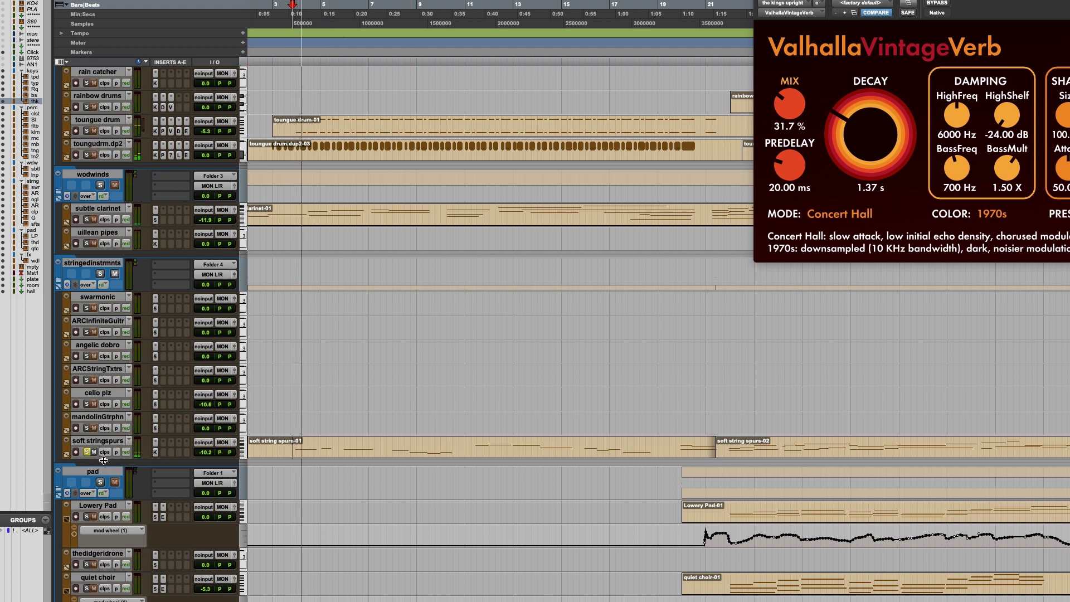
drag(101, 461, 100, 498)
Step: Close the hall track's FabFilter Pro-R window in the mixer and return to the Edit window
key(super+equal)
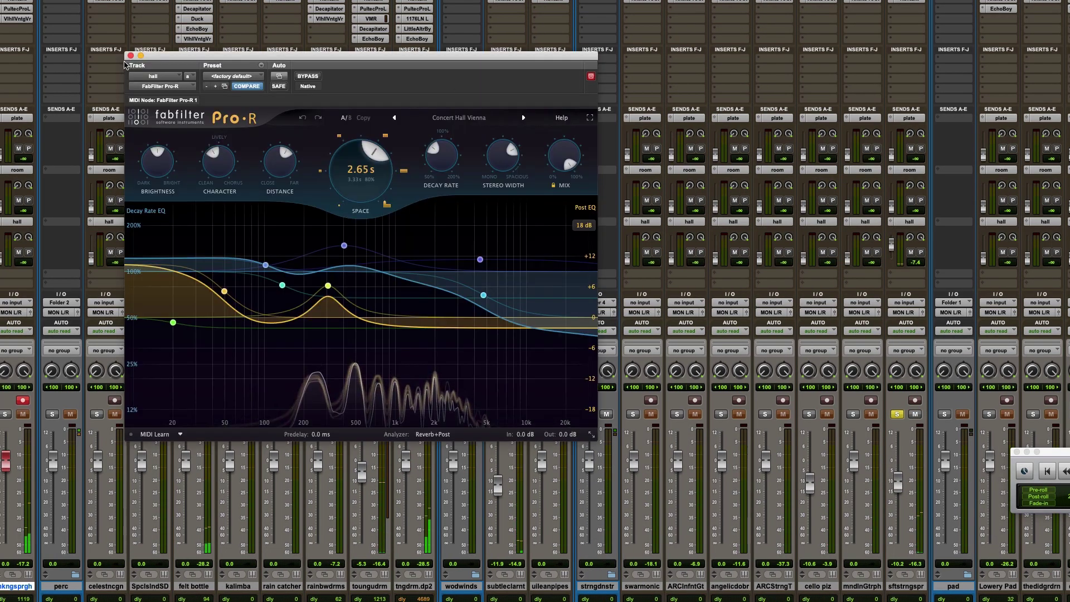
click(131, 56)
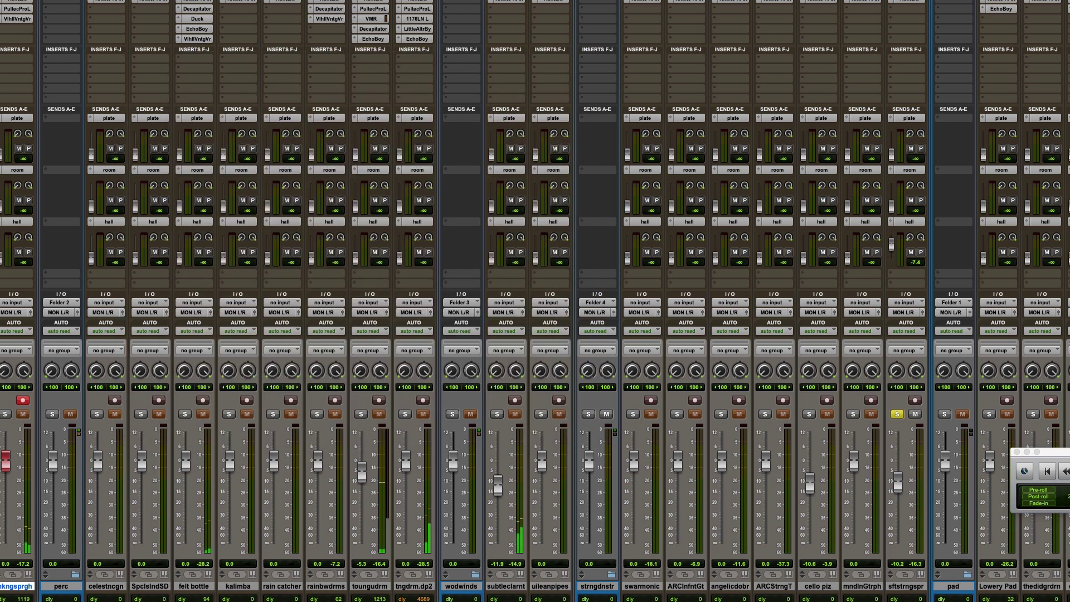
key(super+equal)
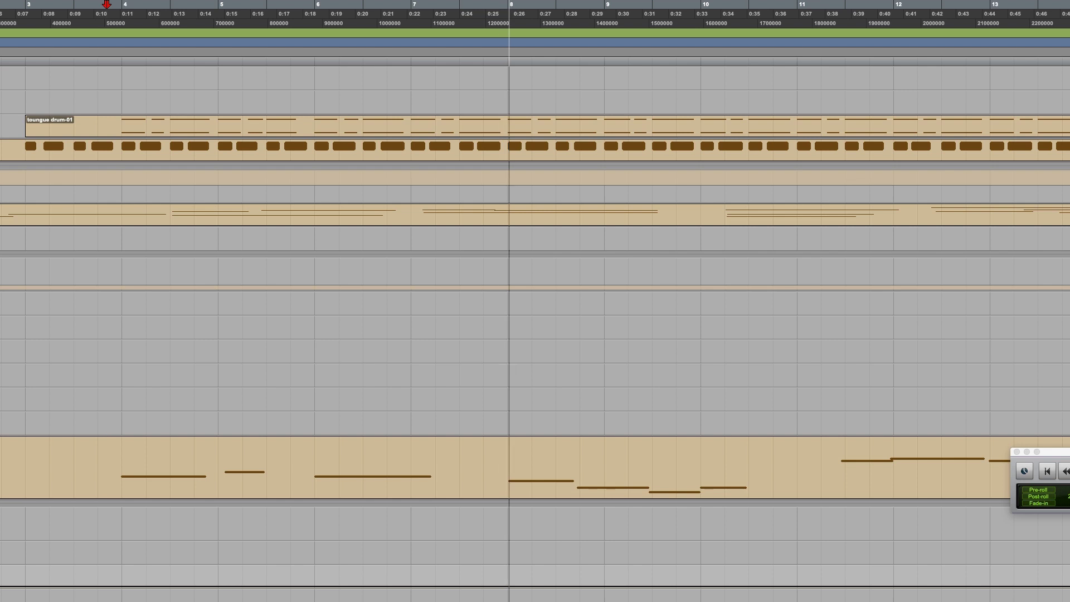
Step: Audition the soft stringspurs part from a point within its first clip
key(super+bracketleft)
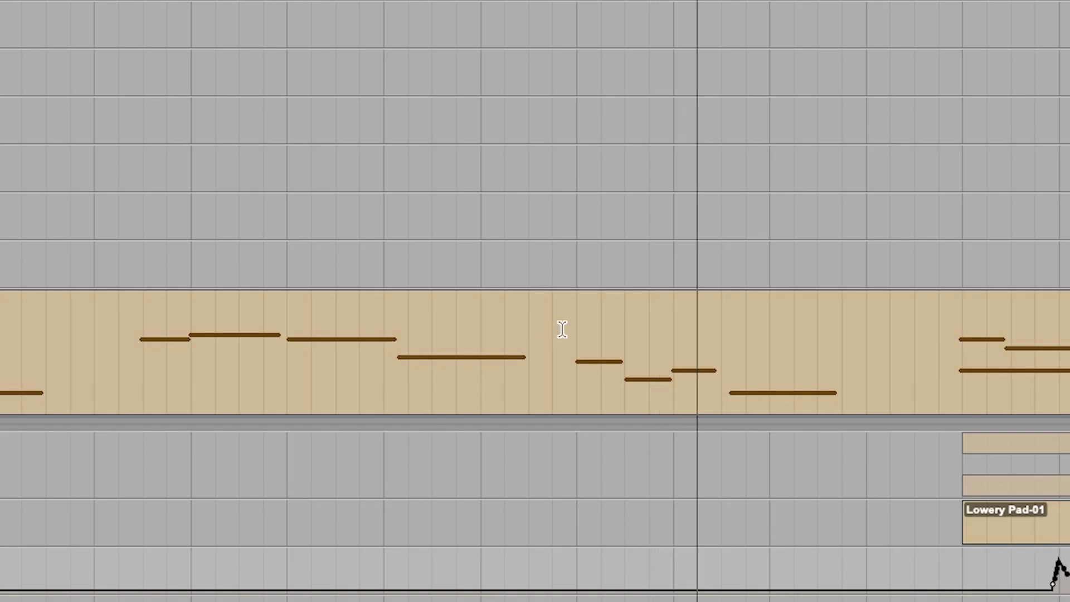
click(364, 332)
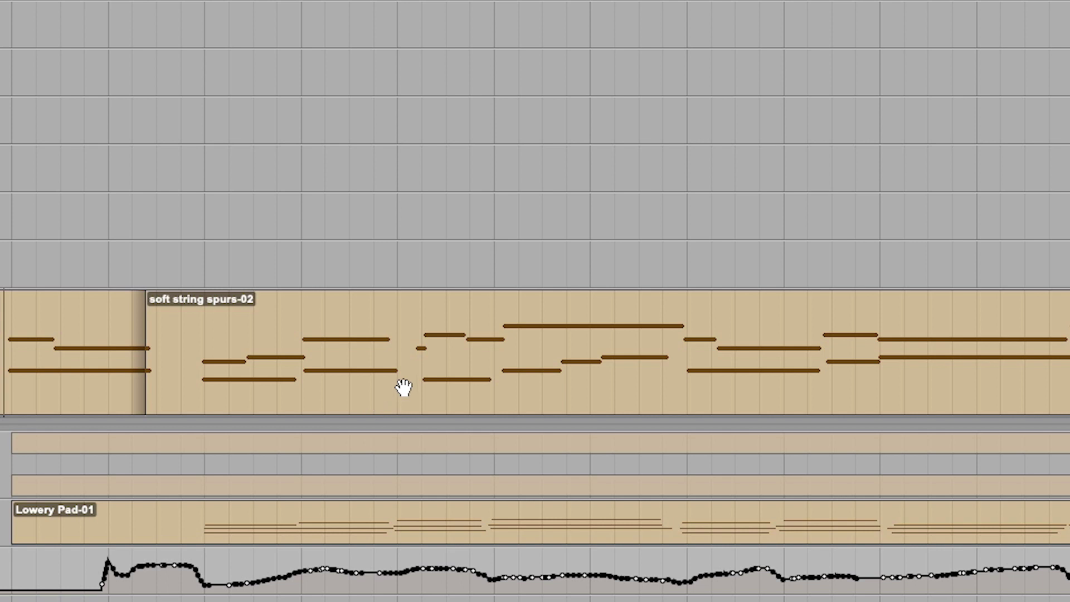
key(minus)
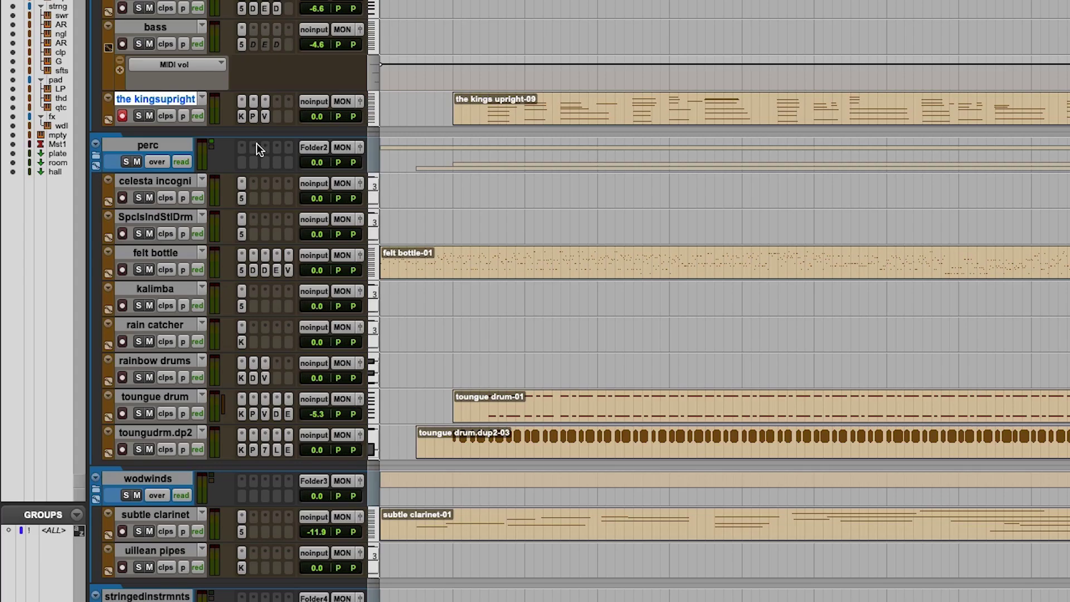
Step: Open the toungue drum track's Kontakt insert and inspect the Tongue Drum sample mapping in the Mapping Editor
key(ctrl+bracketright)
key(ctrl+bracketright)
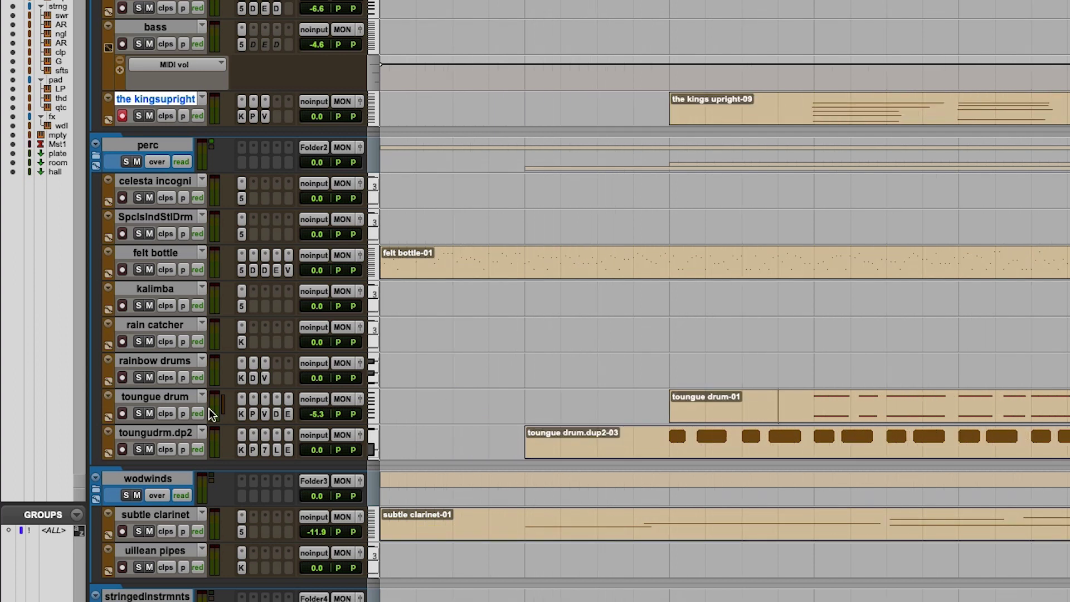
click(182, 400)
click(241, 414)
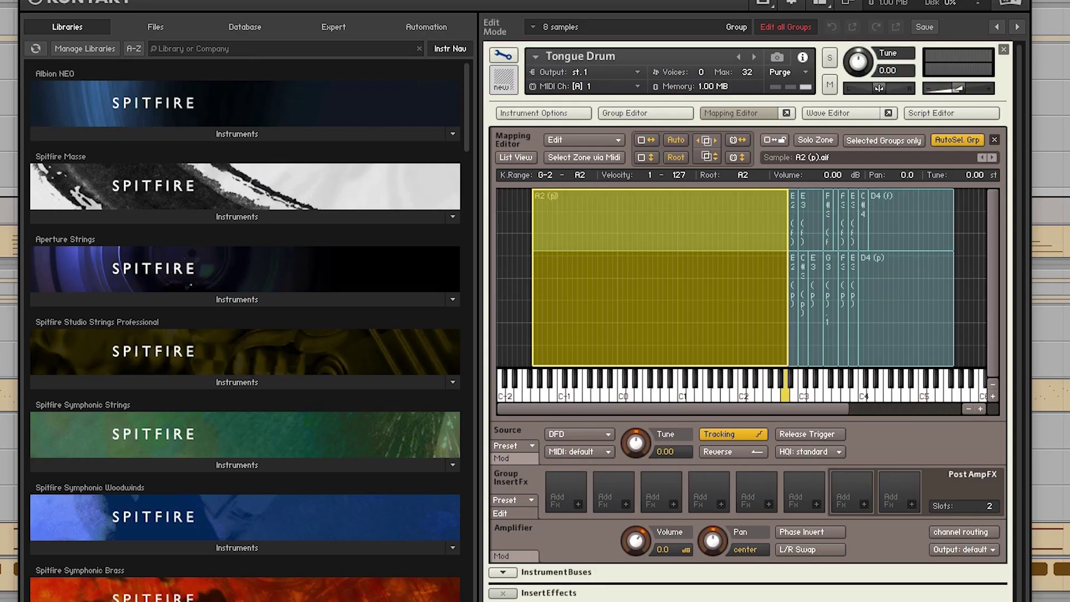
click(495, 54)
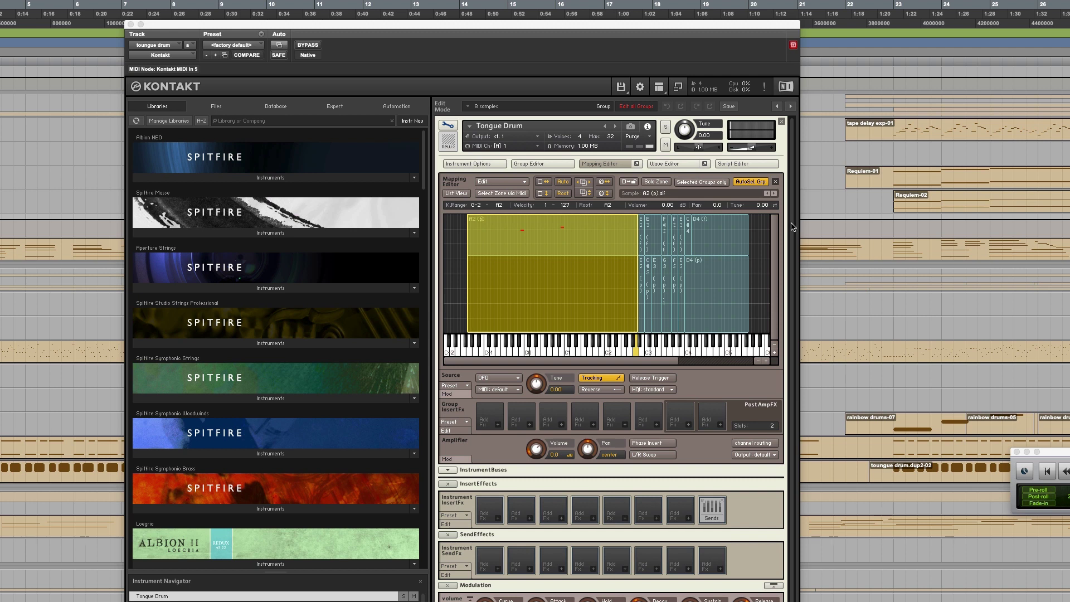
Step: Lower the A2 (p) zone's upper velocity limit to 78 and extend it back to 127
drag(607, 215, 603, 261)
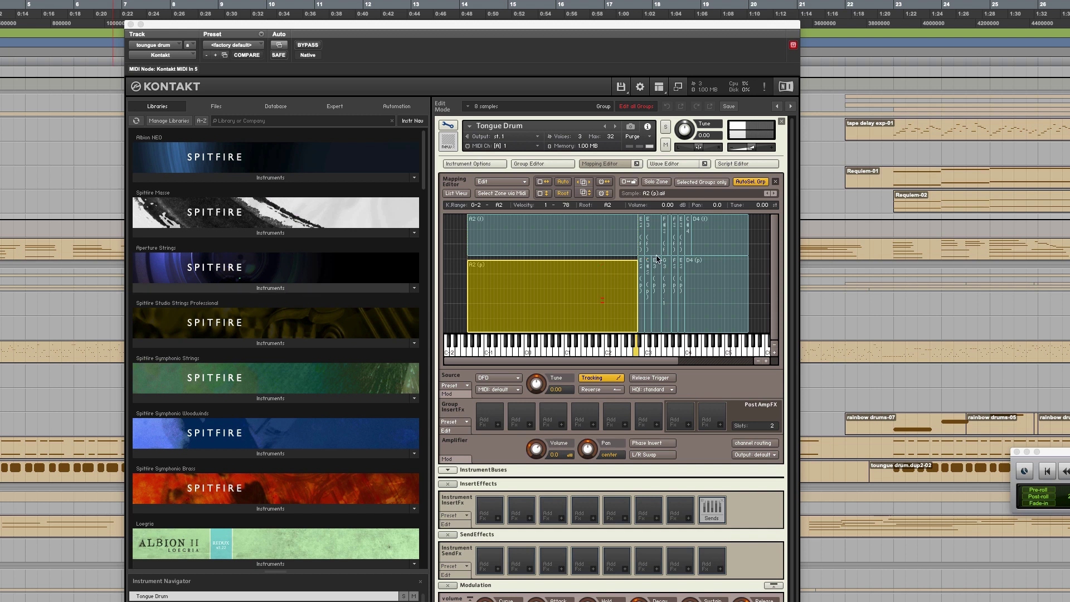
drag(569, 260, 566, 195)
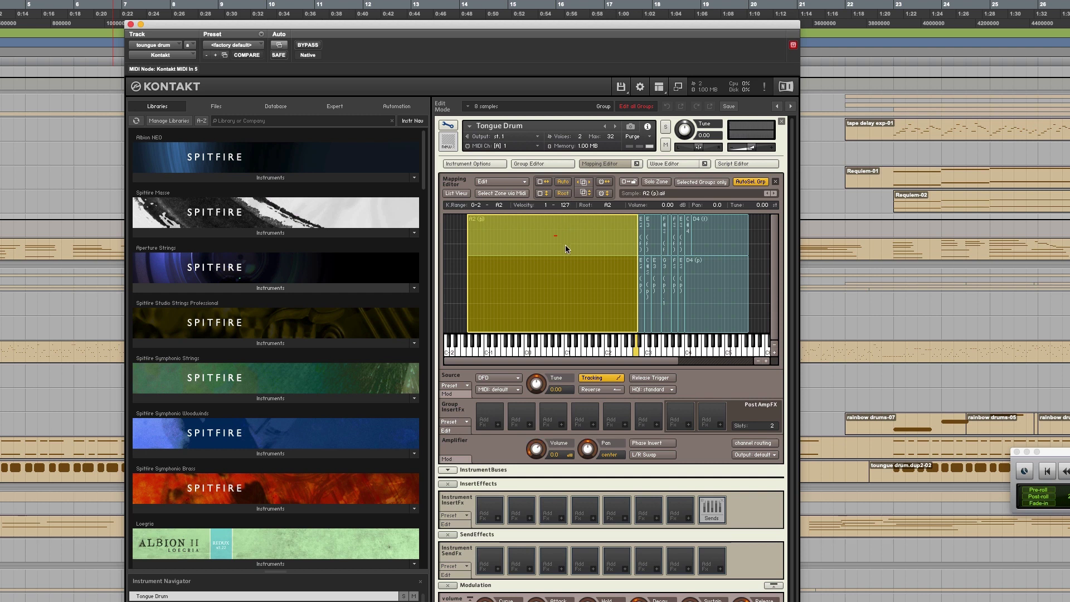
Step: Move the Kontakt window aside, open the toungue drum-01 clip in the MIDI editor and play its notes
click(62, 449)
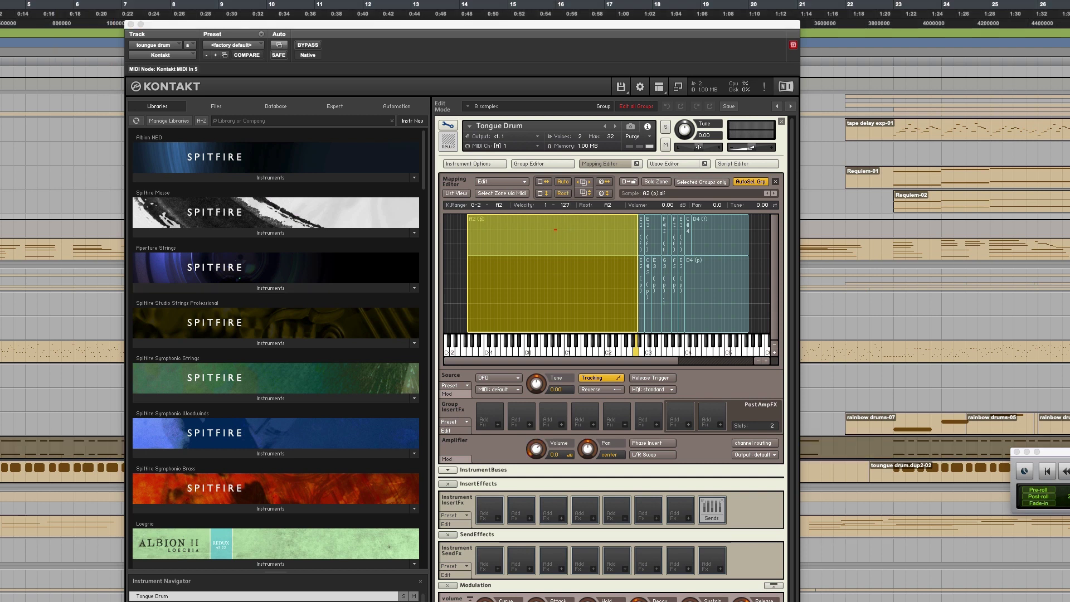
drag(200, 27, 632, 184)
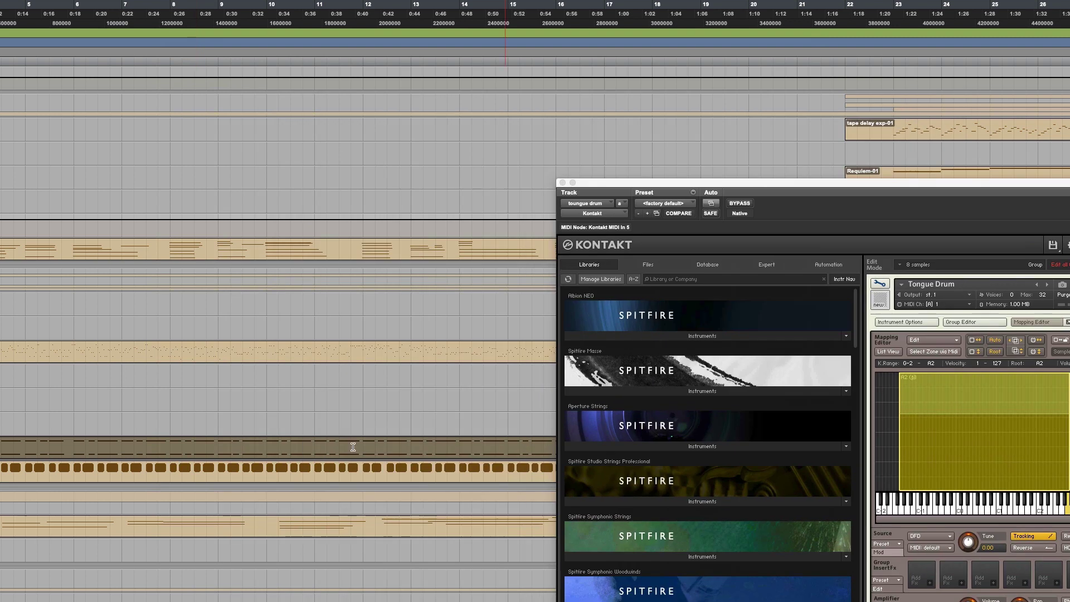
double_click(202, 451)
key(space)
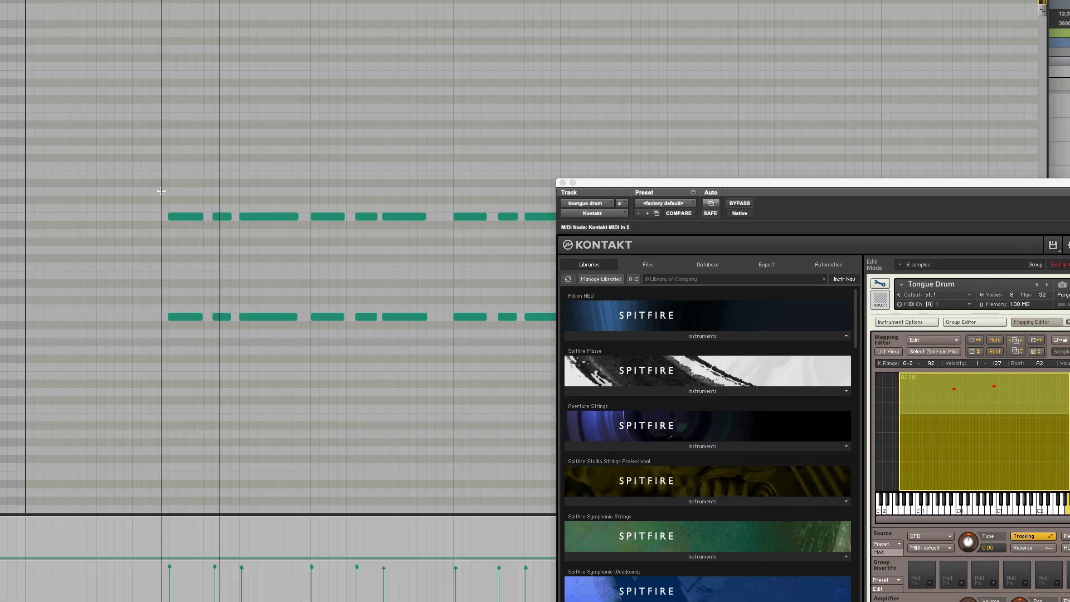
Step: Play the toungue drum notes from just after the gap in the MIDI editor and return to the Edit window
key(r)
key(r)
key(r)
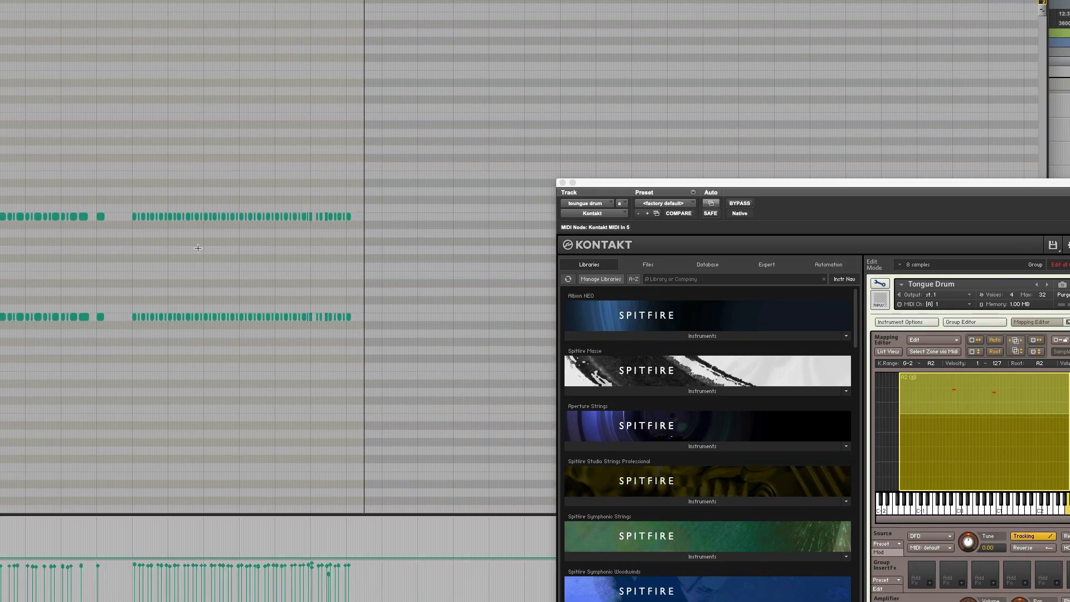
key(t)
key(t)
key(t)
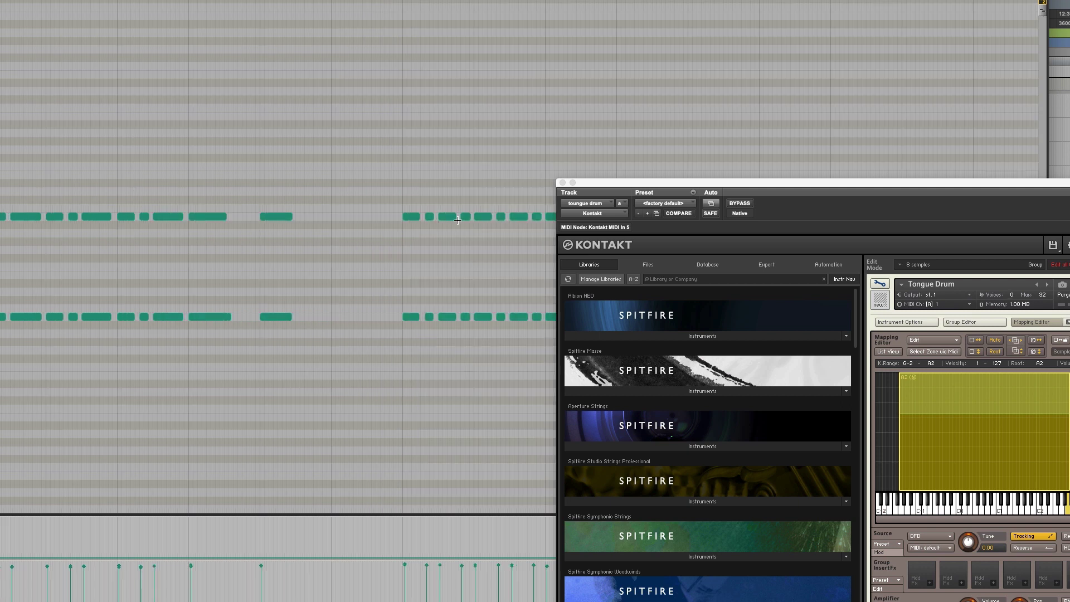
click(641, 192)
key(space)
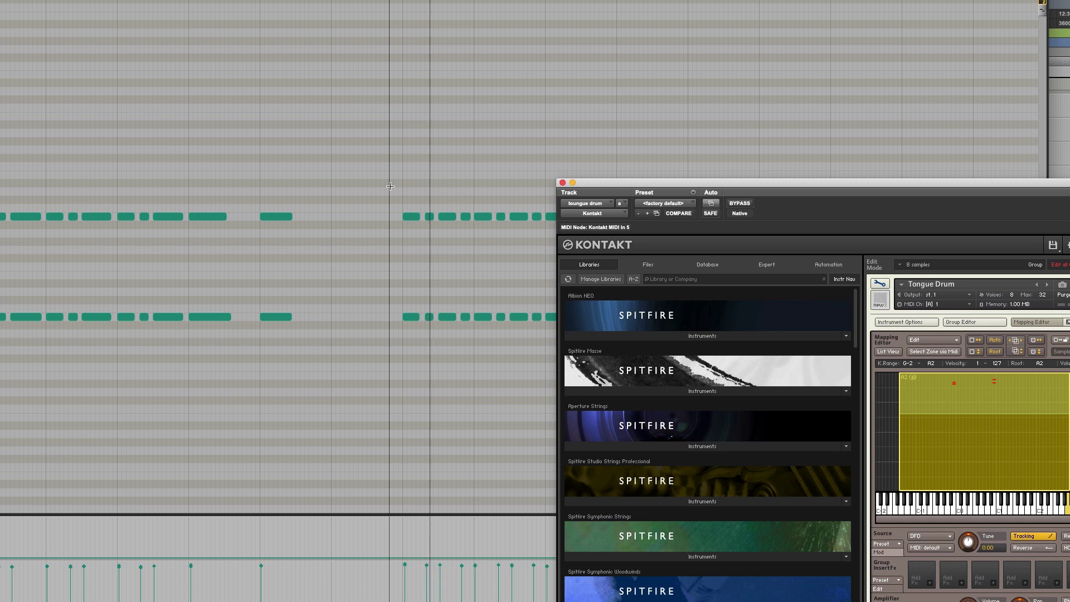
key(super+equal)
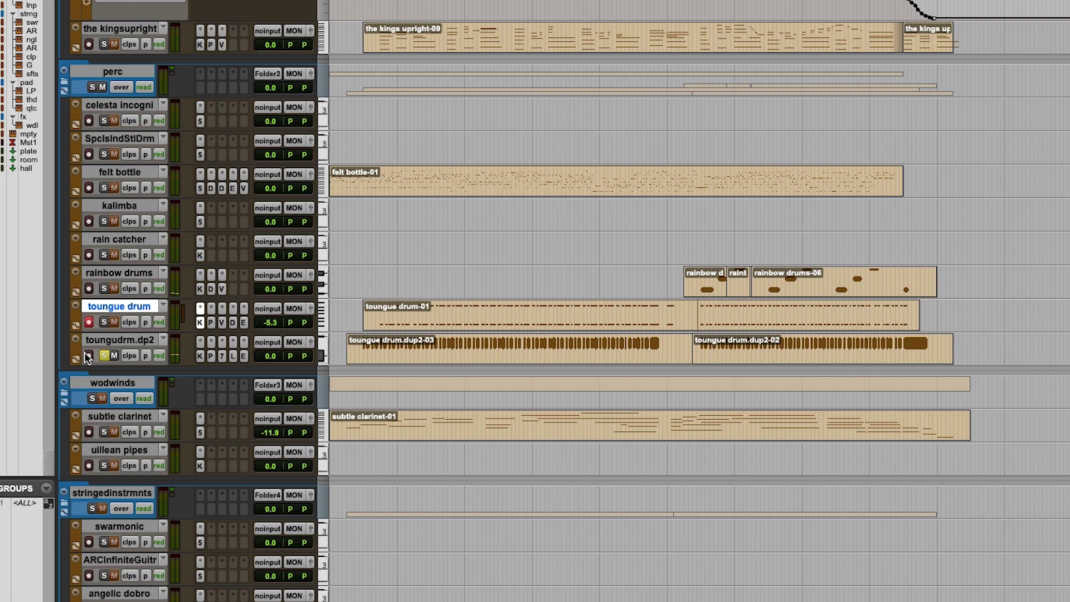
Step: Enlarge the toungue drum track and bypass its PultecProL, VMR, Decapitator and EchoBoy inserts
drag(104, 332, 102, 413)
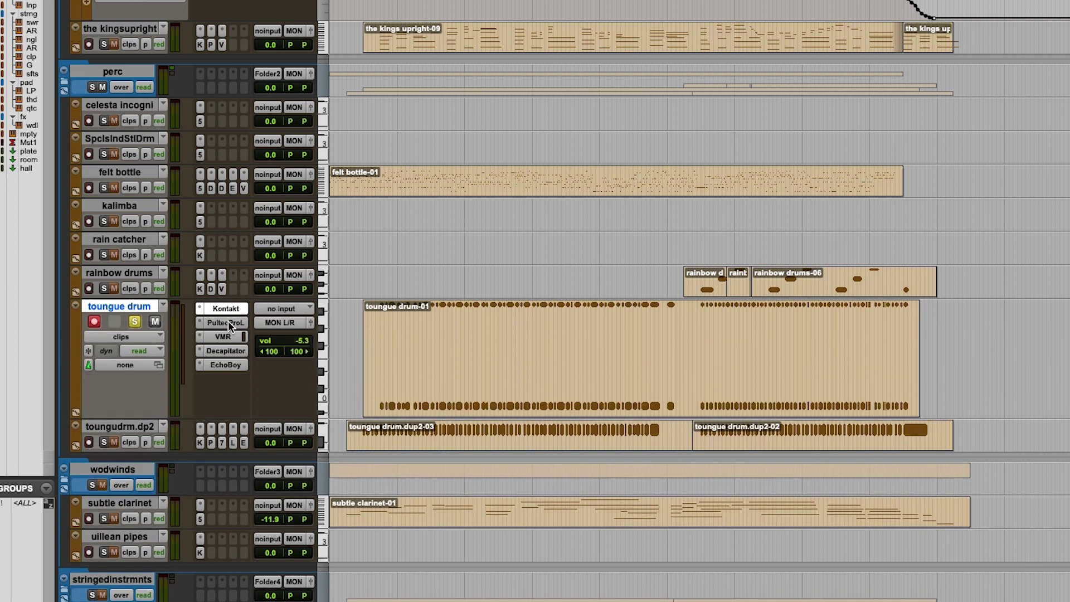
ctrl+super+click(229, 322)
ctrl+super+click(229, 336)
ctrl+super+click(225, 351)
ctrl+super+click(226, 365)
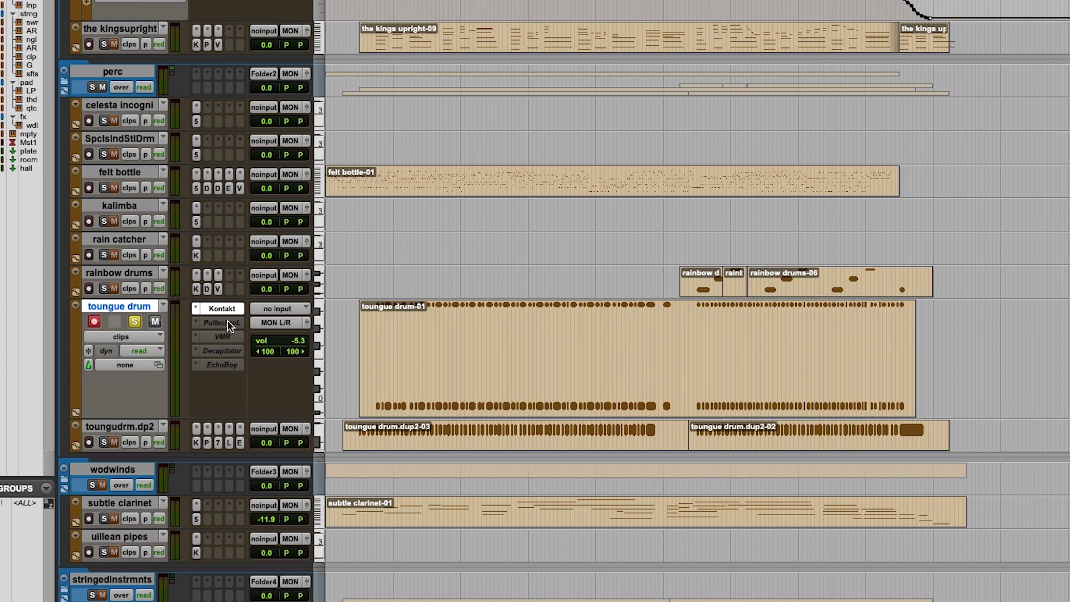
Step: Audition the dry toungue drum track from a closer timeline view and open its PultecProL insert
key(space)
key(super+bracketright)
key(super+bracketright)
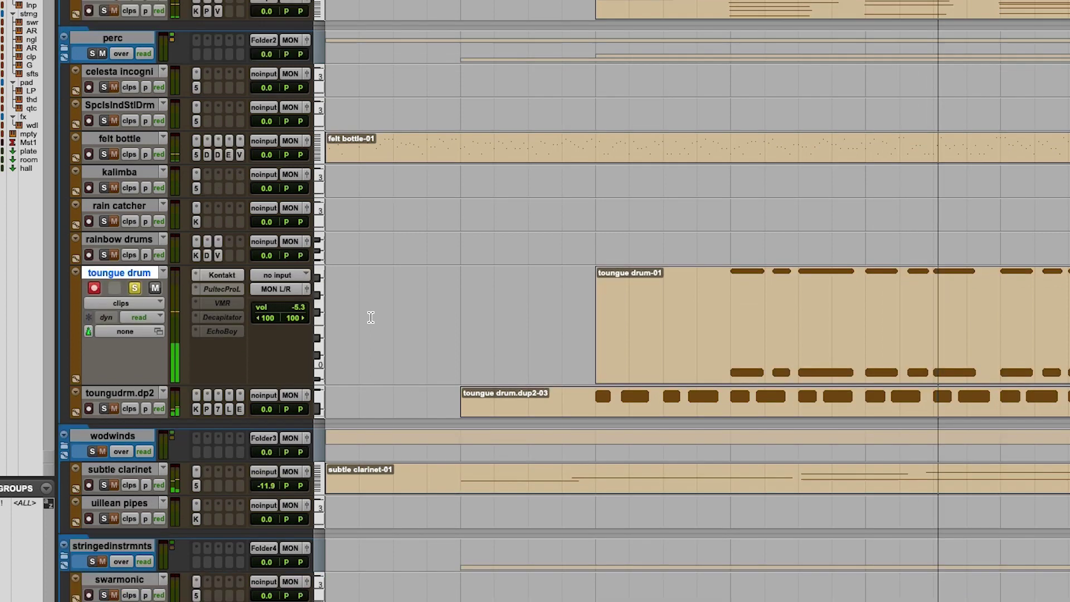
scroll(372, 313, down, 2)
click(214, 289)
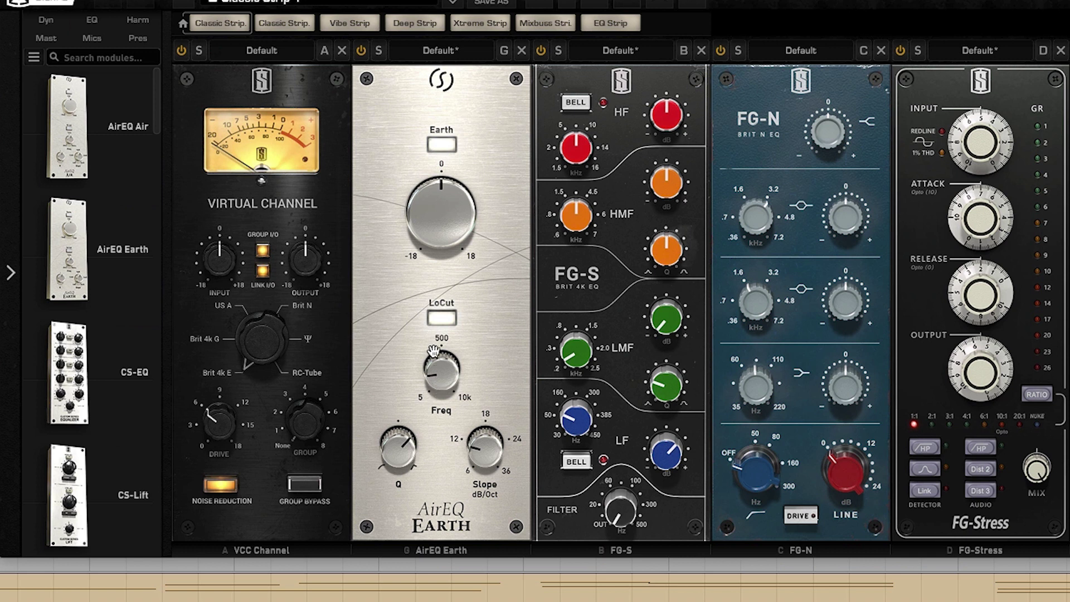
Step: Raise the AirEQ Earth module's frequency to 79.2 Hz and turn it back down slightly
mouse_move(439, 386)
mouse_down()
mouse_move(439, 346)
mouse_move(435, 369)
mouse_up()
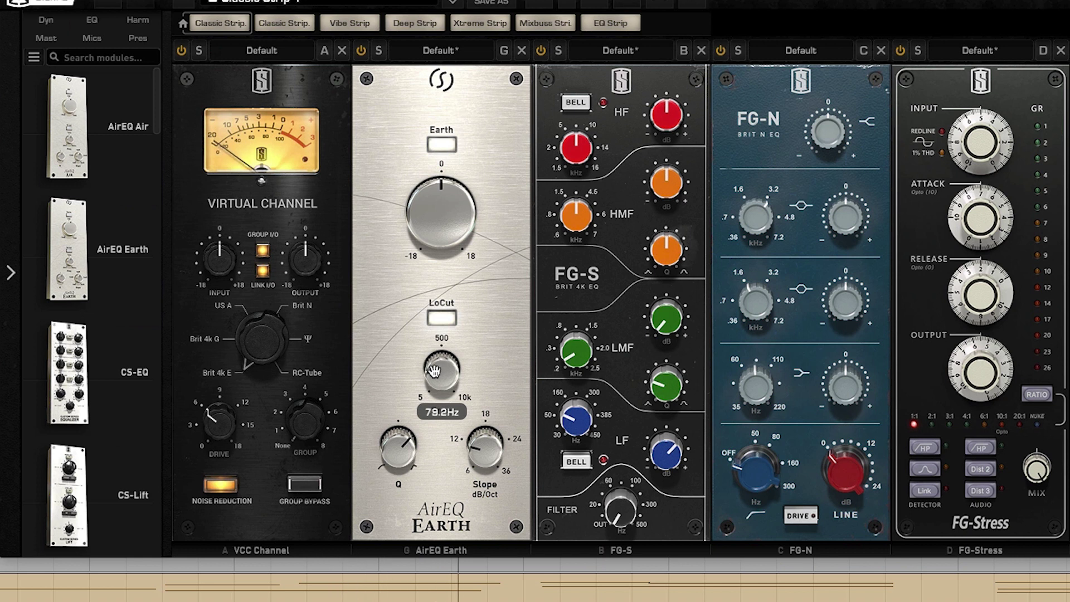
drag(434, 371, 433, 378)
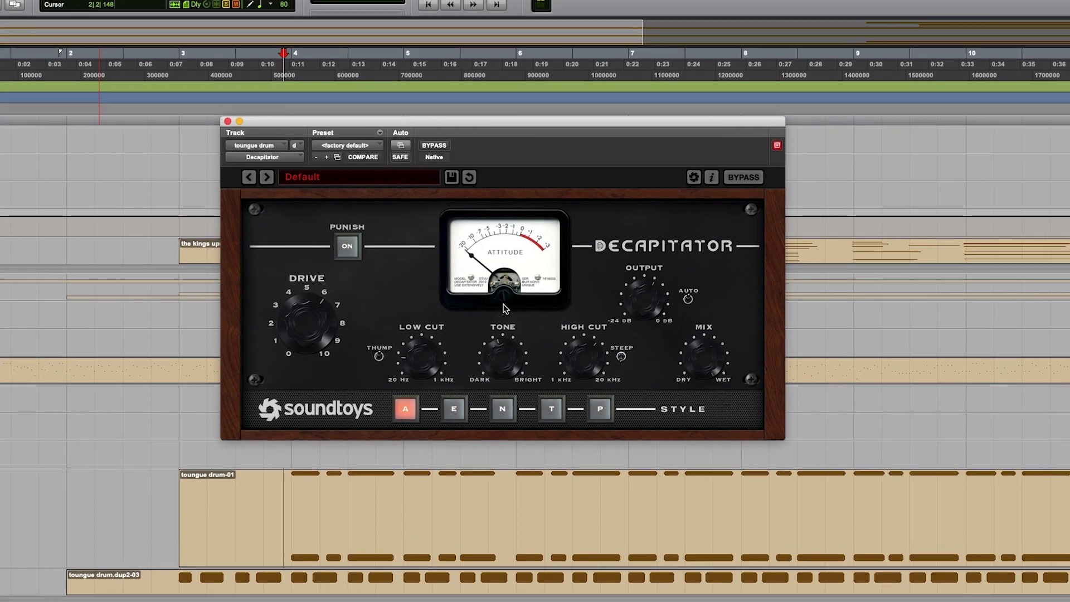
Step: Audition the toungue drum track with the Decapitator insert open
key(space)
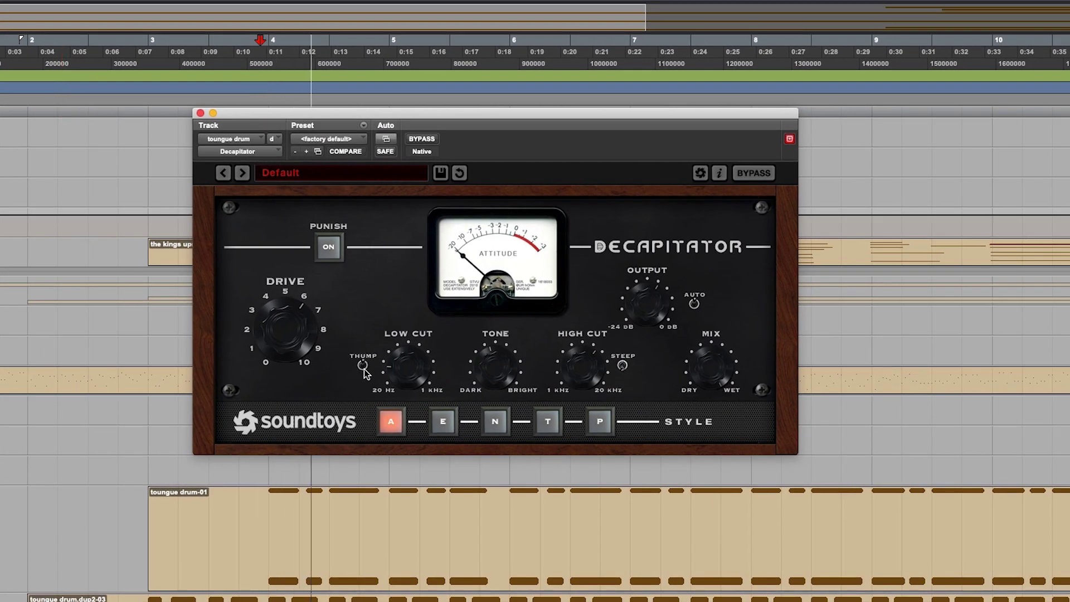
key(space)
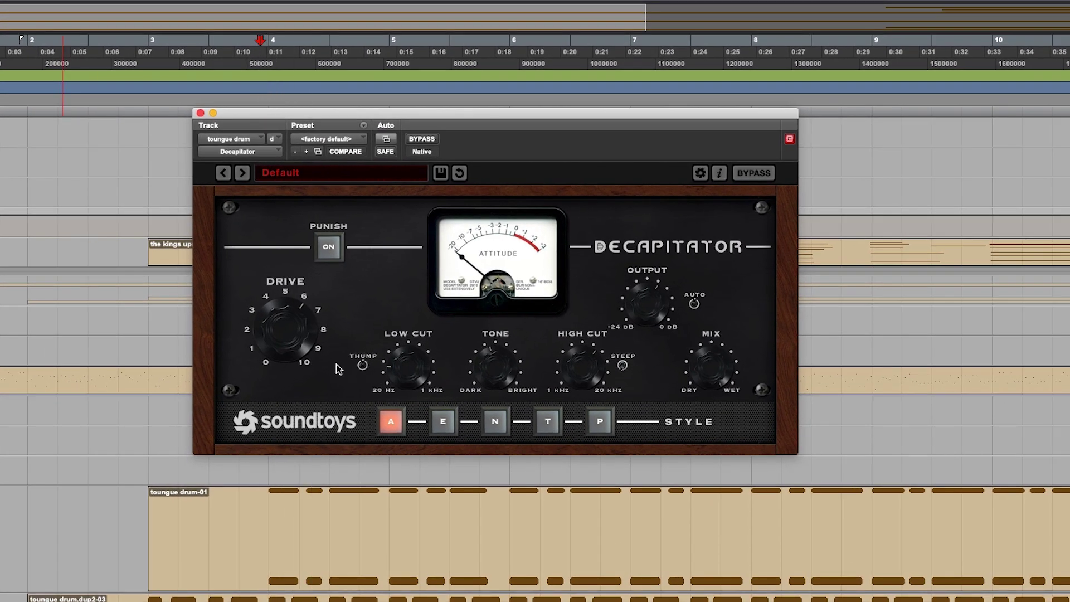
Step: Audition the toungue drum track with the Decapitator insert bypassed and re-enabled
key(space)
key(space)
key(space)
click(422, 140)
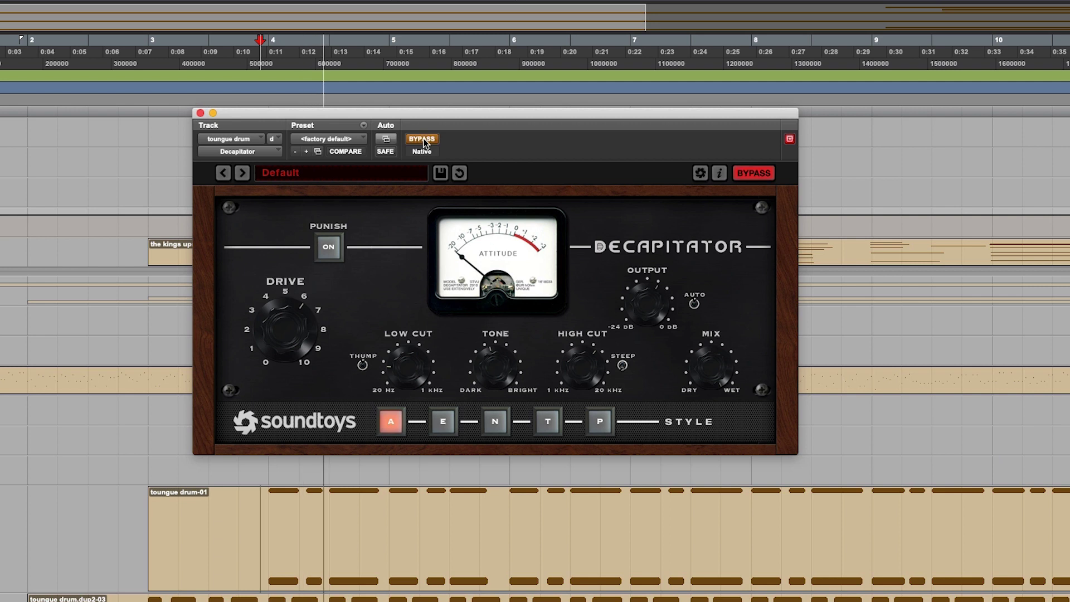
click(422, 139)
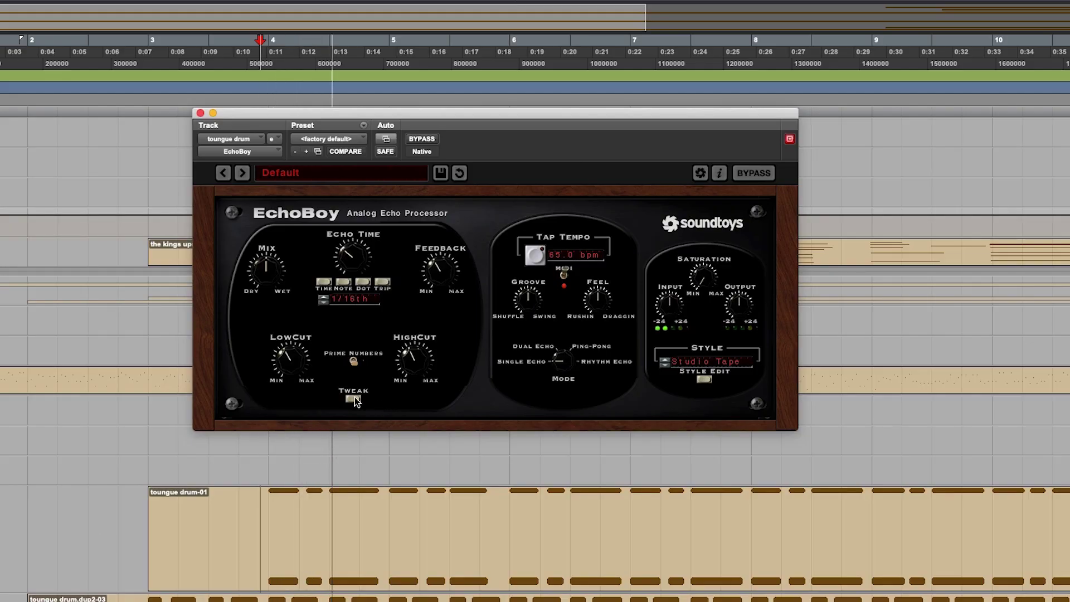
Step: Show the tweak controls of the toungue drum's EchoBoy insert and lower its LowCut during playback
click(355, 399)
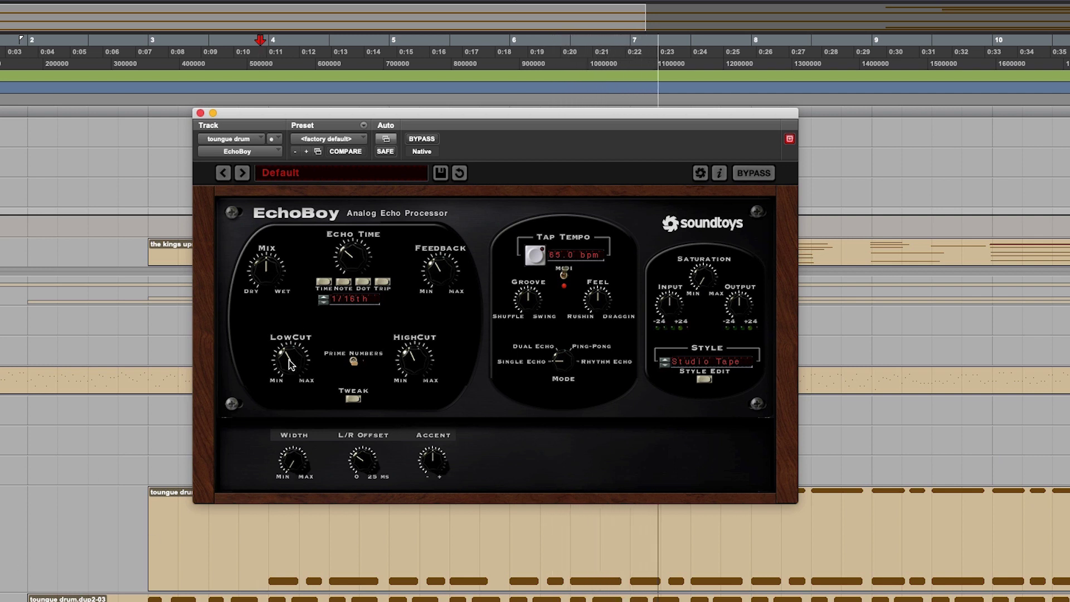
drag(289, 365, 257, 481)
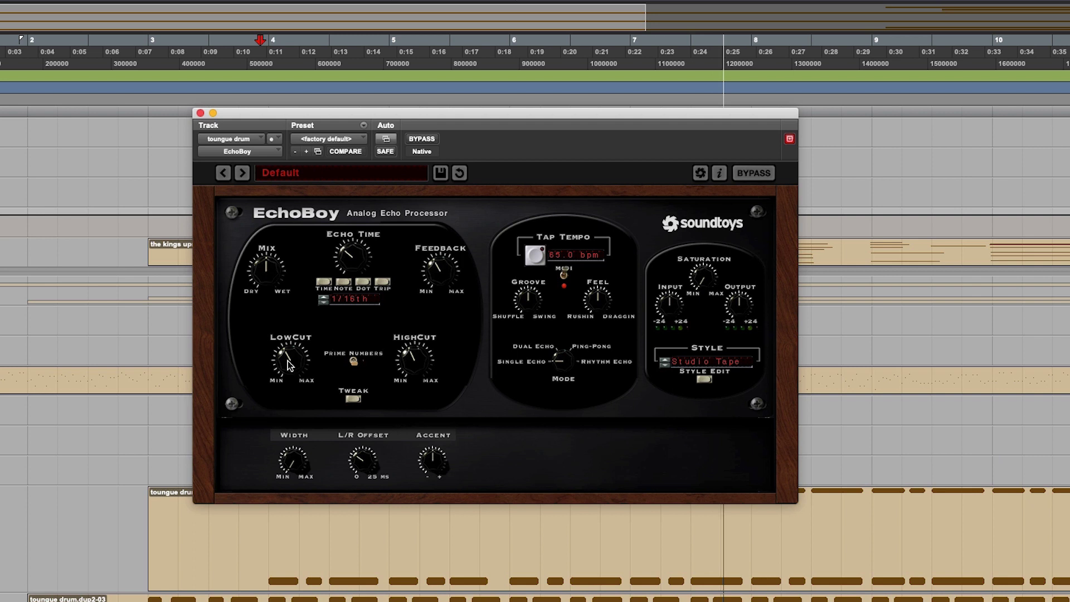
drag(258, 480, 250, 436)
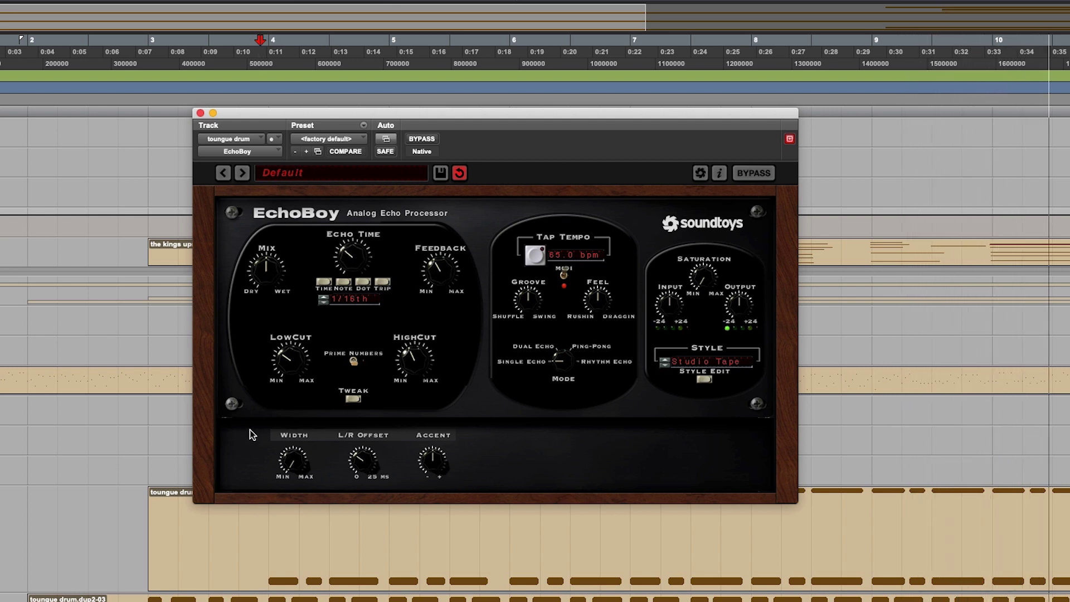
key(space)
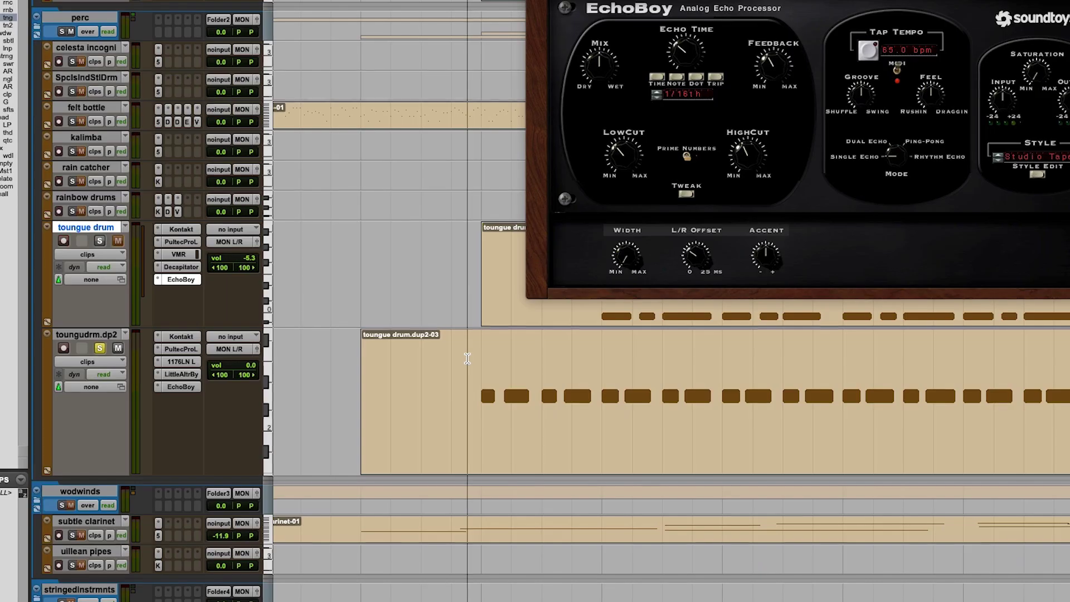
Step: Bypass the PultecProL, 1176LN, LittleAltrBy and EchoBoy inserts on toungudrm.dp2 and open its Kontakt instrument
click(64, 240)
click(65, 241)
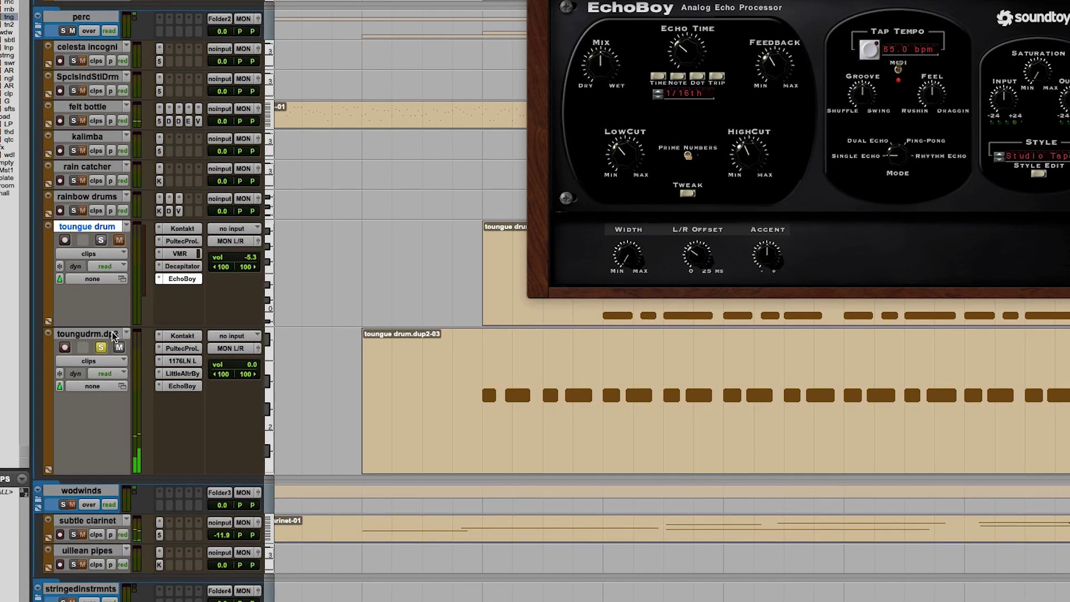
ctrl+super+click(188, 346)
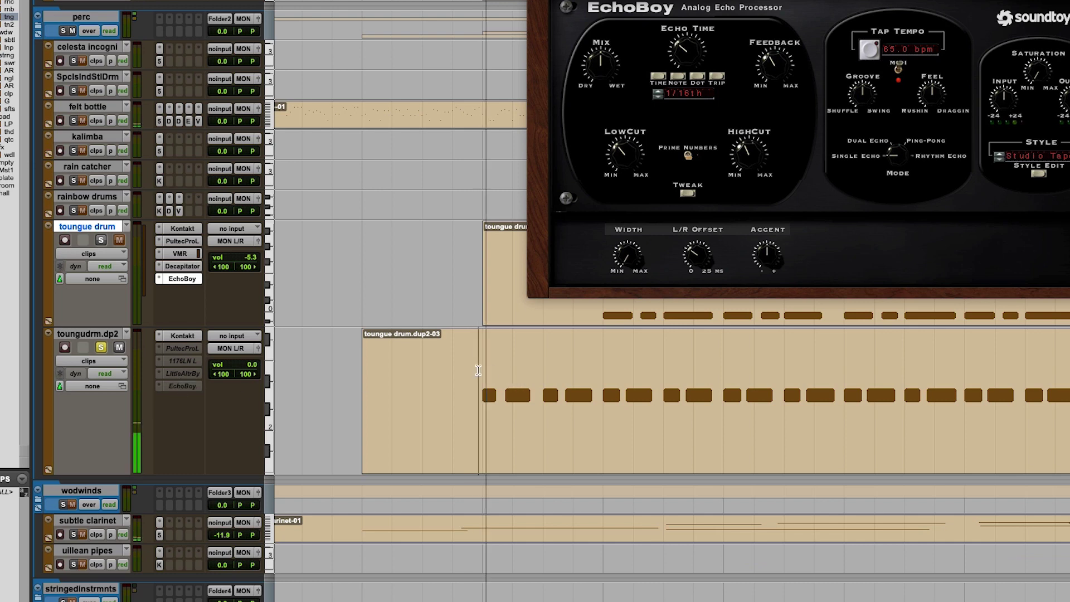
click(183, 335)
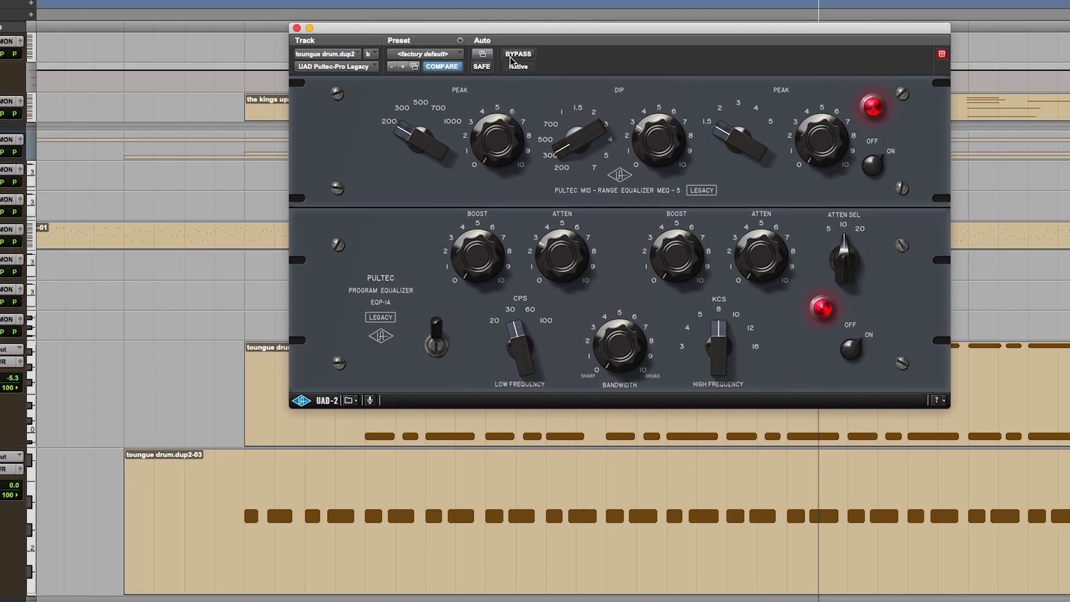
Step: Audition toungudrm.dp2 with its UAD Pultec-Pro and Little AlterBoy inserts bypassed and active
click(583, 28)
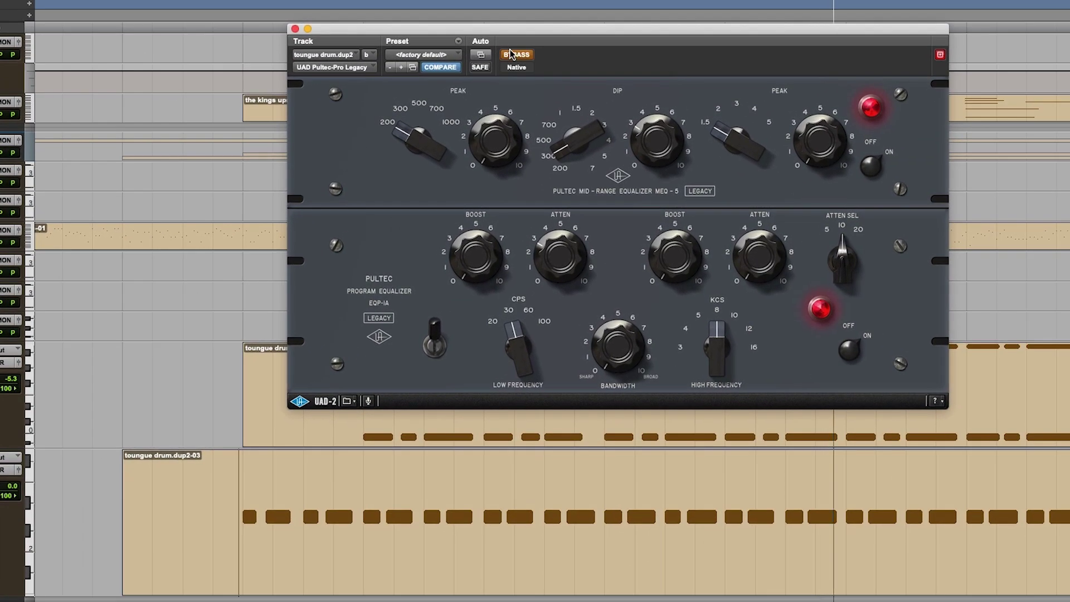
click(583, 28)
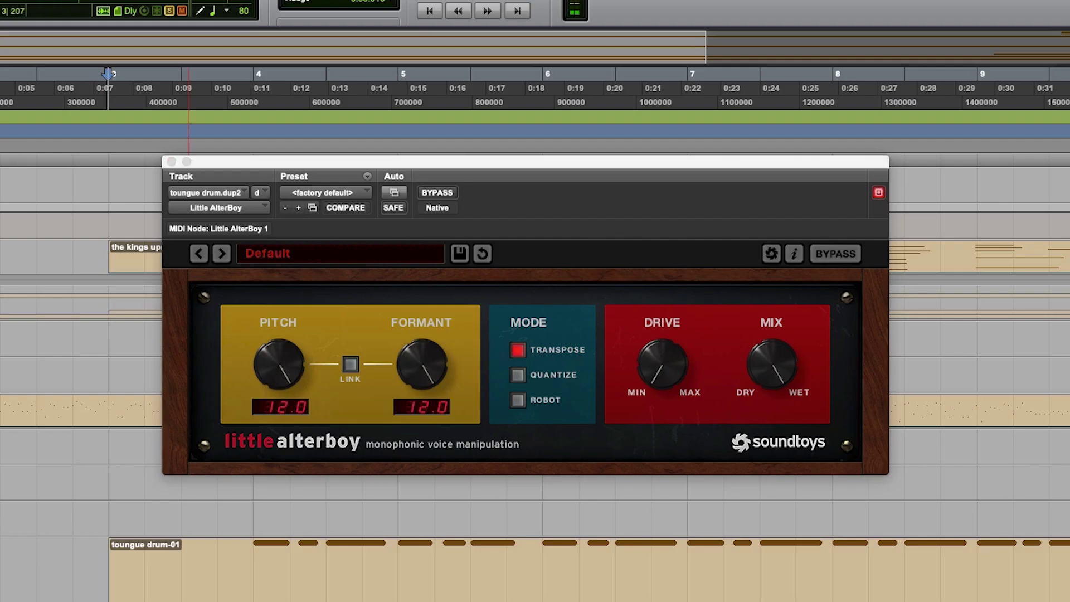
key(space)
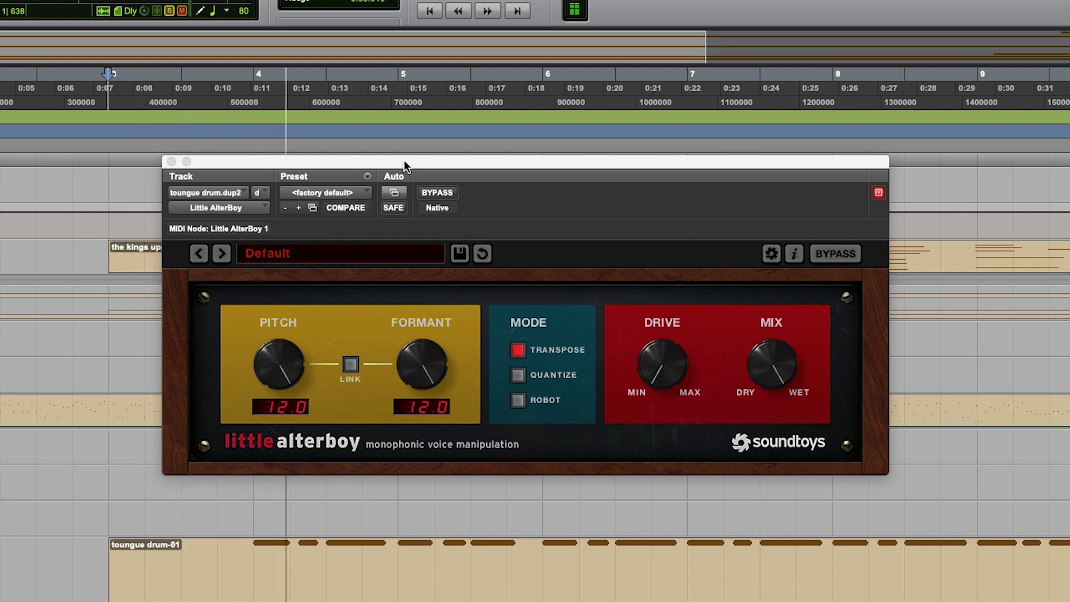
click(429, 190)
click(430, 189)
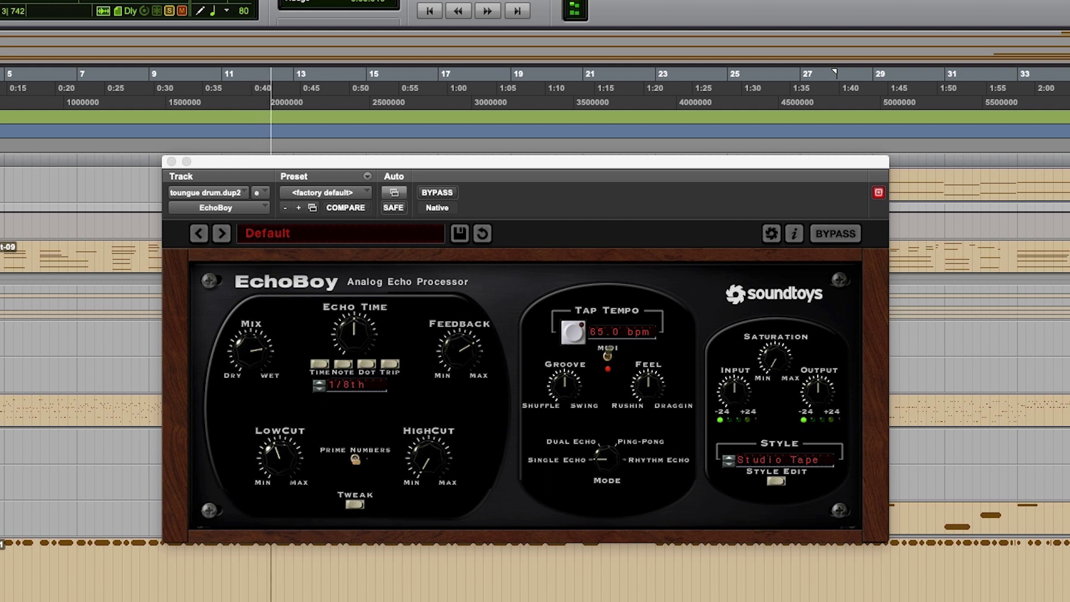
Step: Move the EchoBoy window aside and look over the session's tracks above and below toungudrm.dp2
drag(211, 160, 1067, 281)
scroll(520, 467, up, 3)
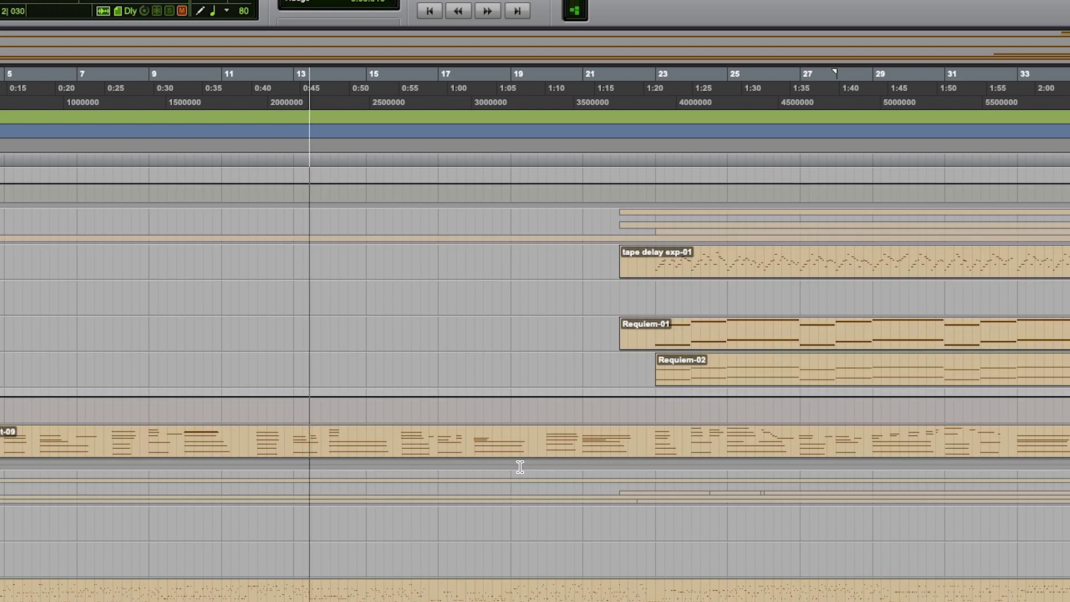
scroll(520, 467, down, 8)
scroll(520, 467, down, 1)
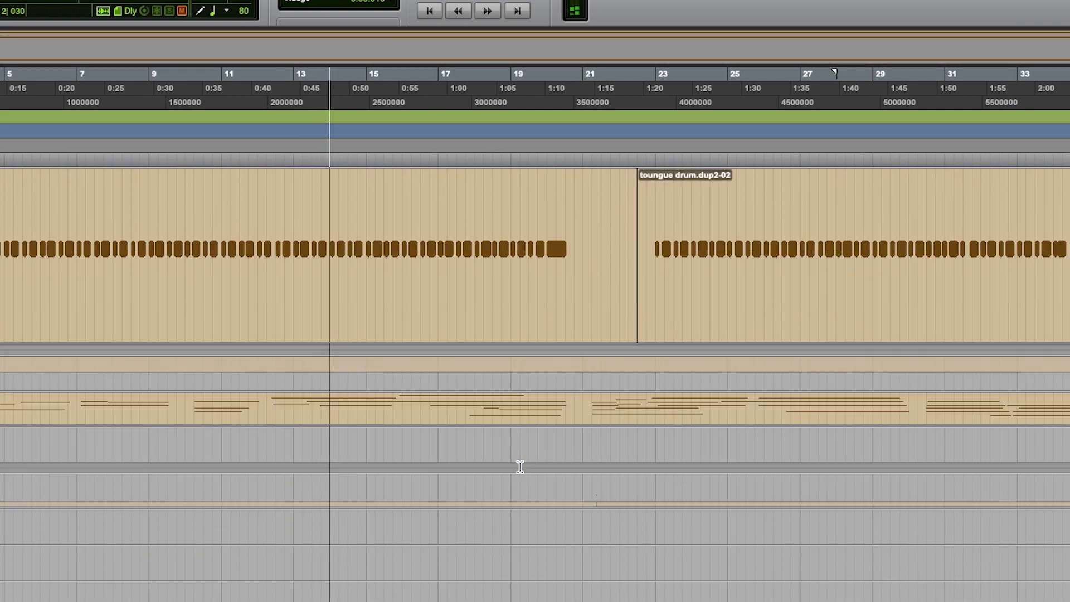
scroll(520, 467, up, 10)
scroll(520, 467, down, 7)
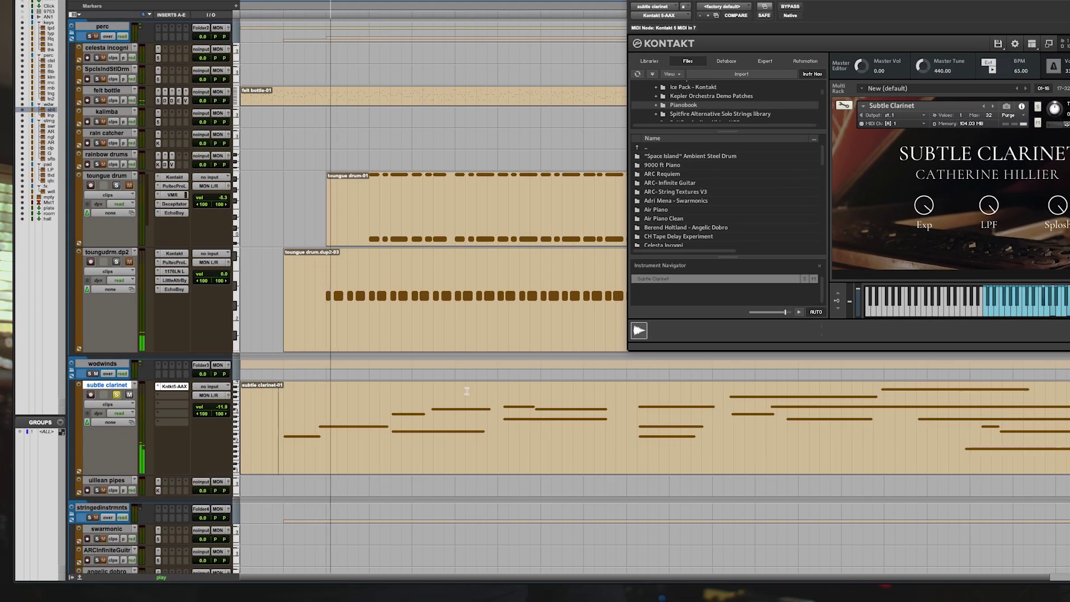
Step: Play the soloed subtle clarinet track from the middle of its clip, just before toungue drum.dup2-02 begins
key(ctrl+bracketleft)
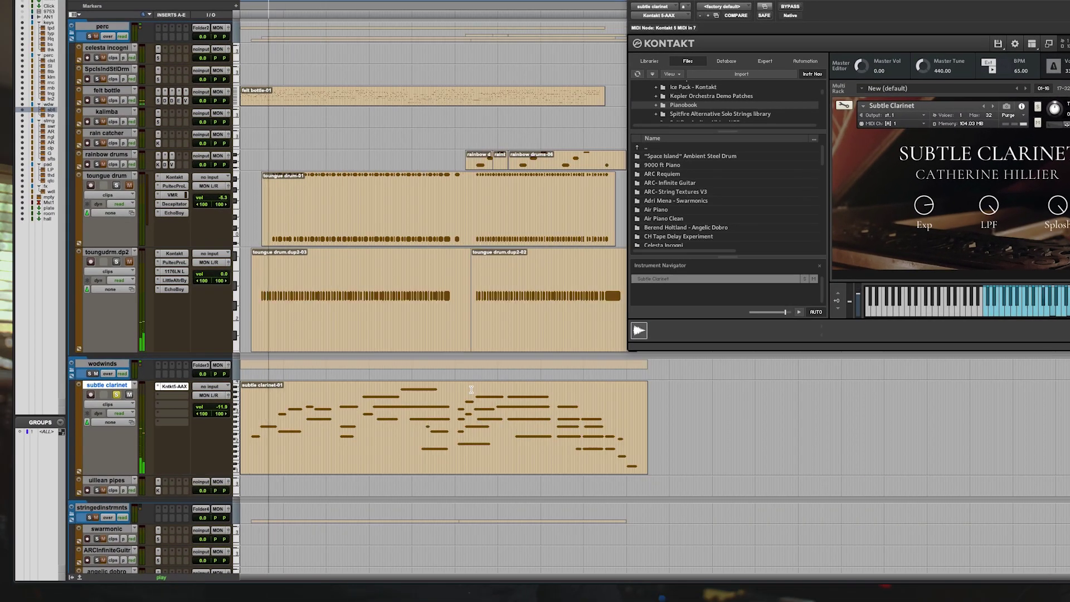
scroll(471, 389, down, 10)
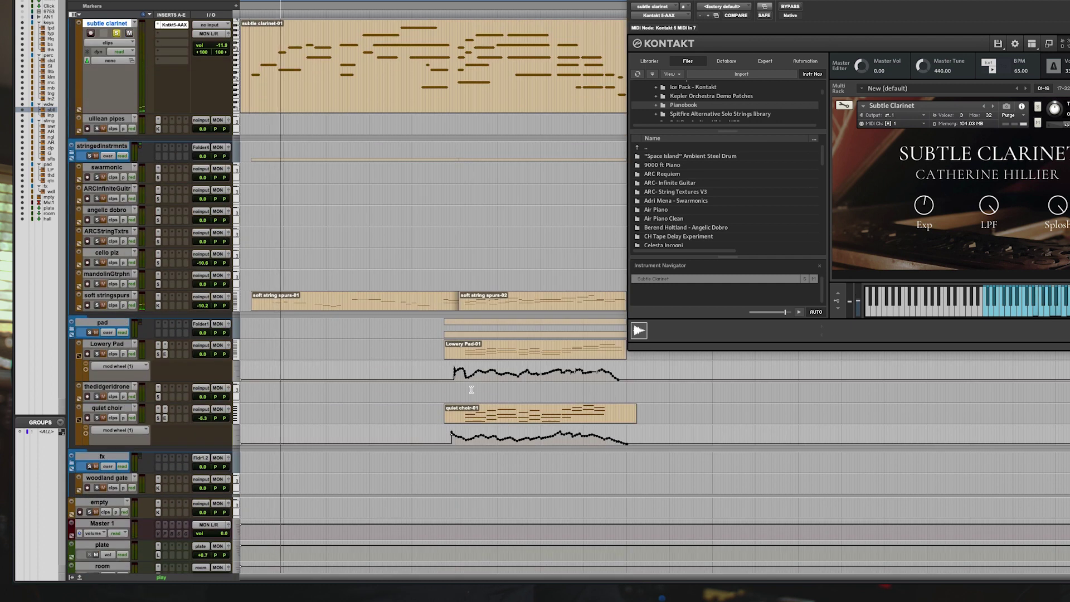
scroll(471, 389, up, 5)
click(457, 276)
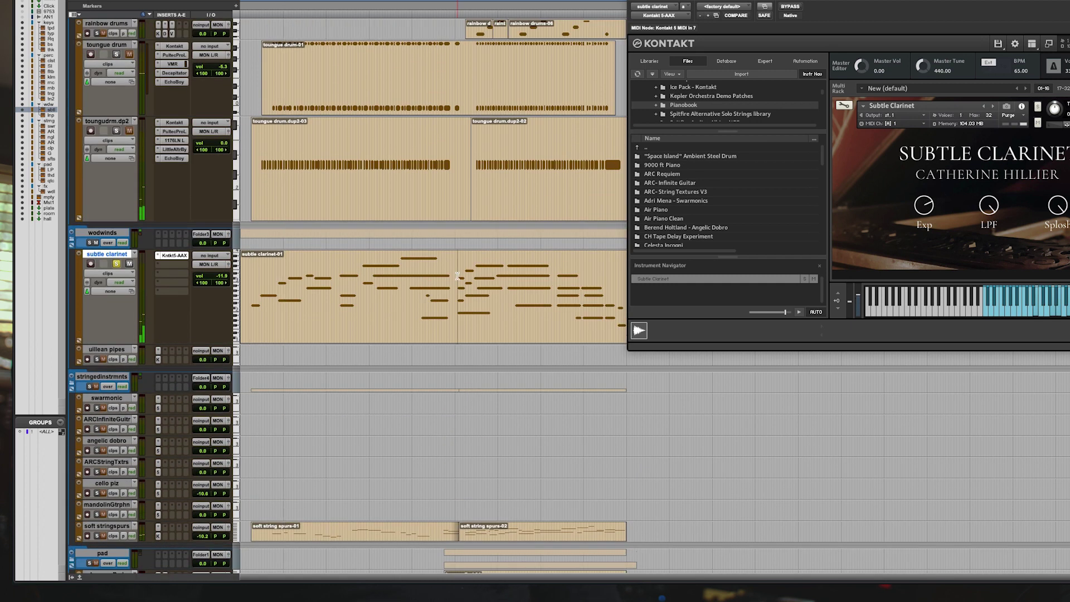
key(space)
key(super+bracketright)
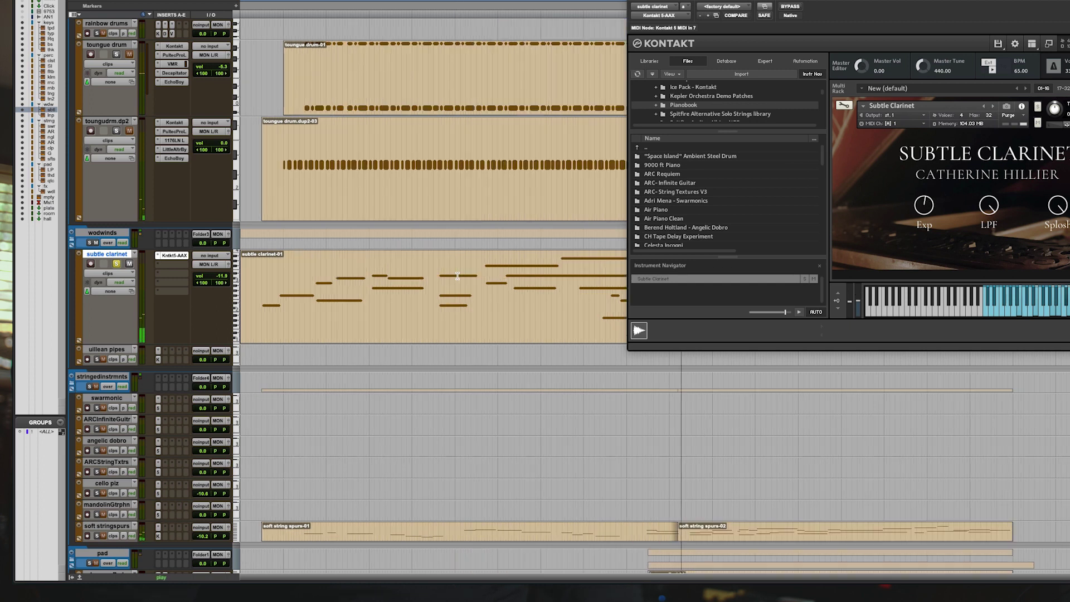
Step: Move the Kontakt window off the timeline and examine the subtle clarinet's MIDI notes at close and wide views
drag(669, 2, 1005, 0)
key(super+bracketleft)
key(super+bracketright)
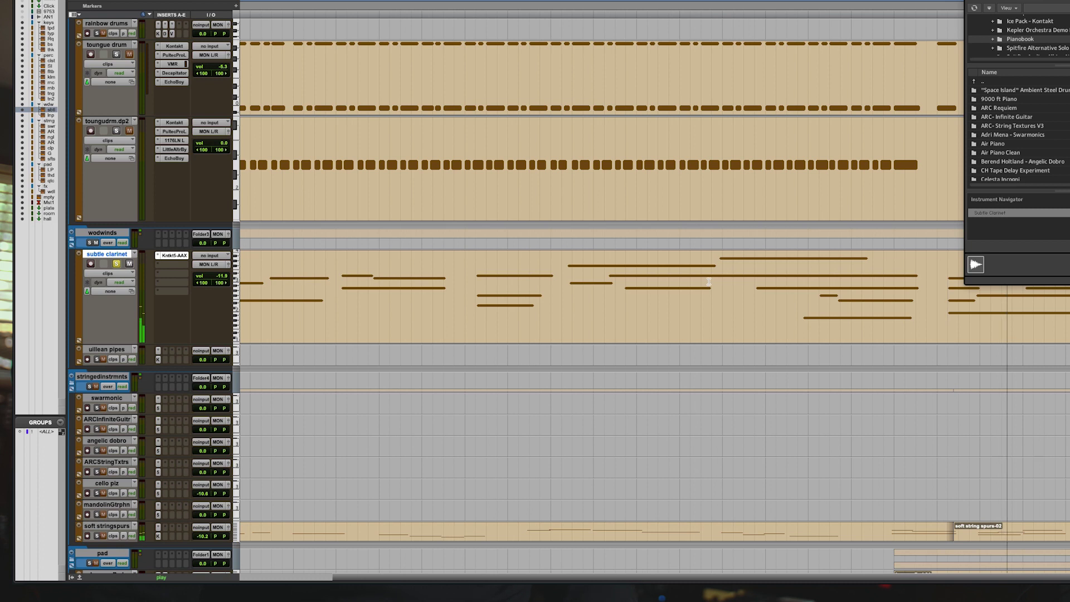
key(super+bracketleft)
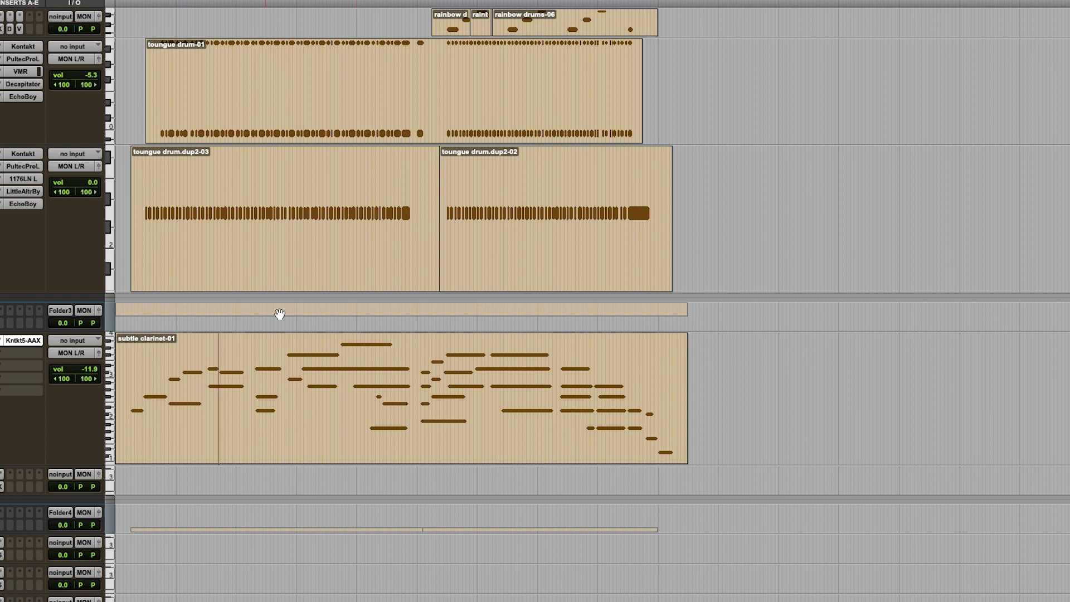
key(super+bracketright)
key(super+bracketright)
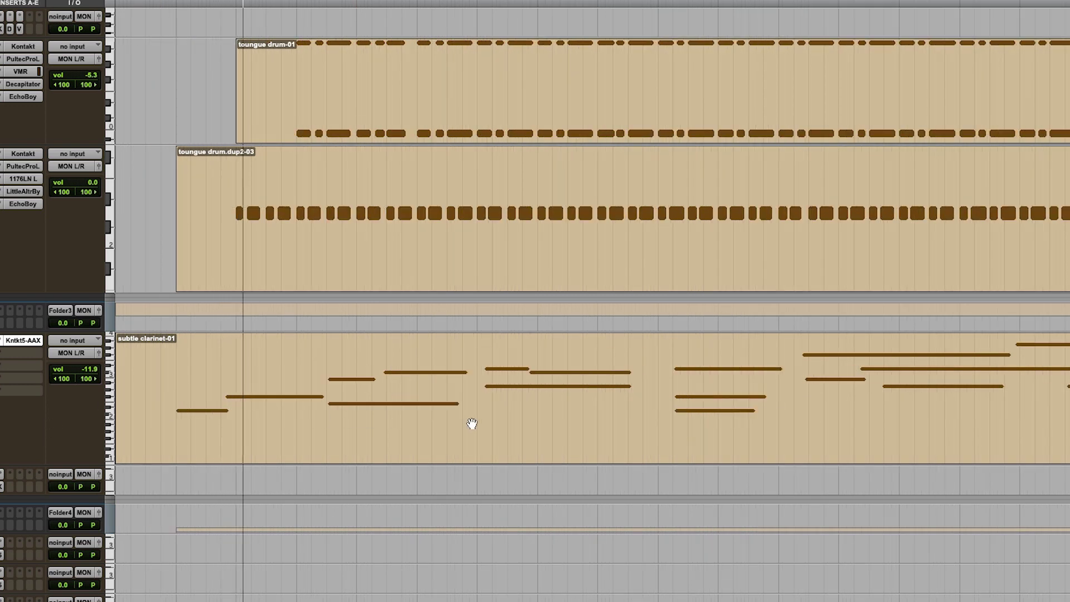
key(super+bracketleft)
key(super+bracketleft)
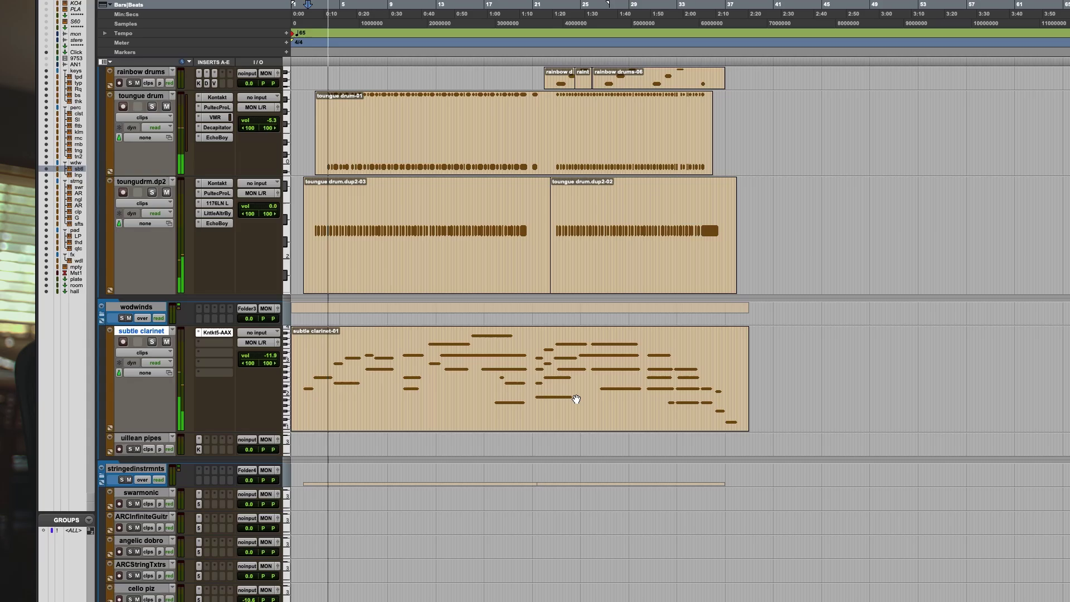
Step: Play the soloed rainbow drums track, enlarge its track height and open its Kontakt instrument
scroll(471, 424, up, 8)
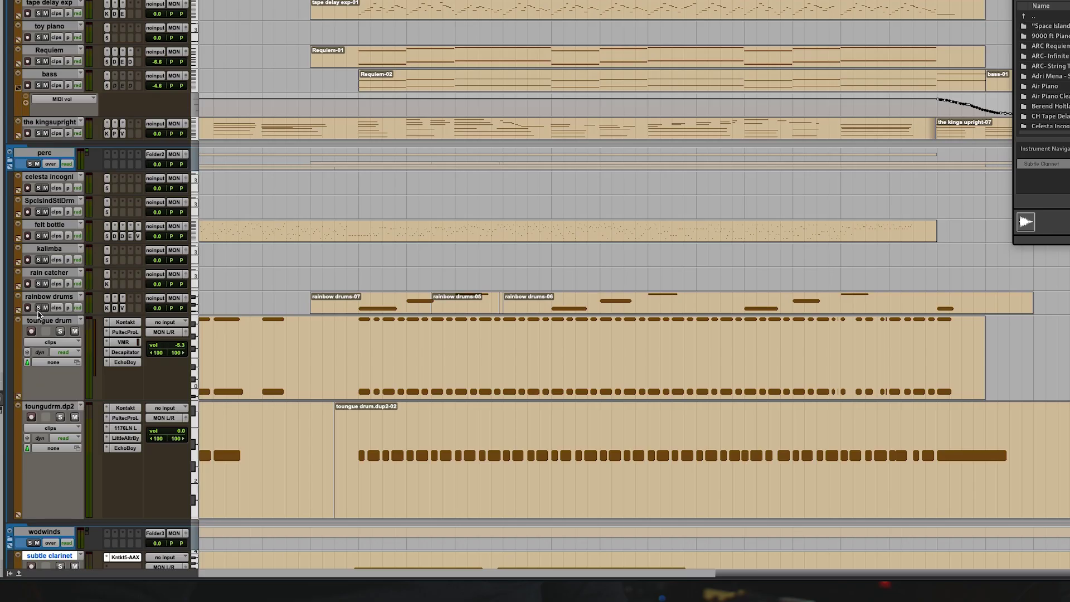
key(space)
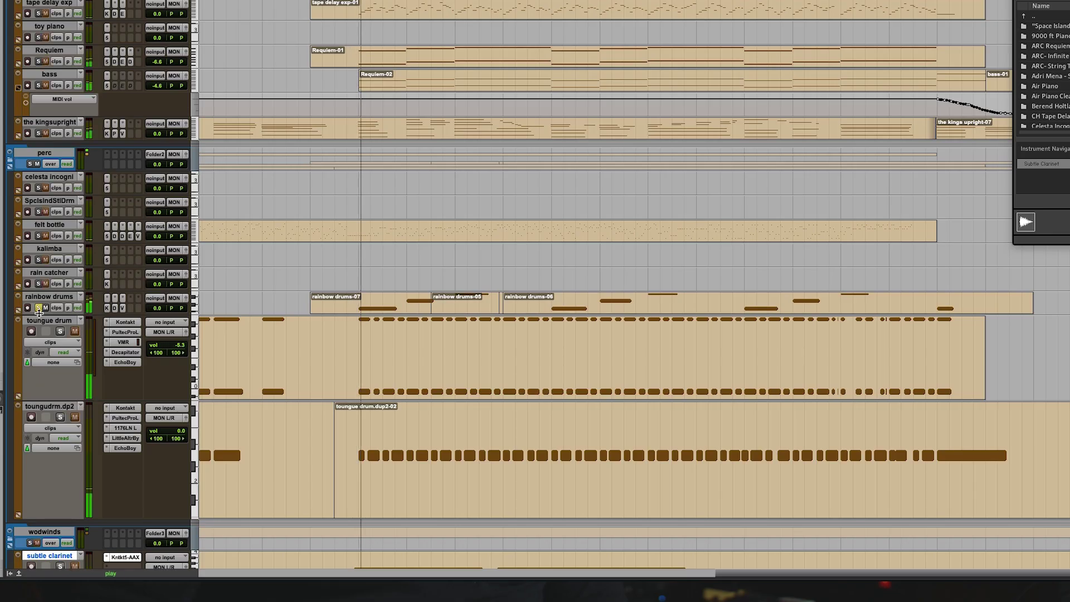
drag(39, 315, 37, 381)
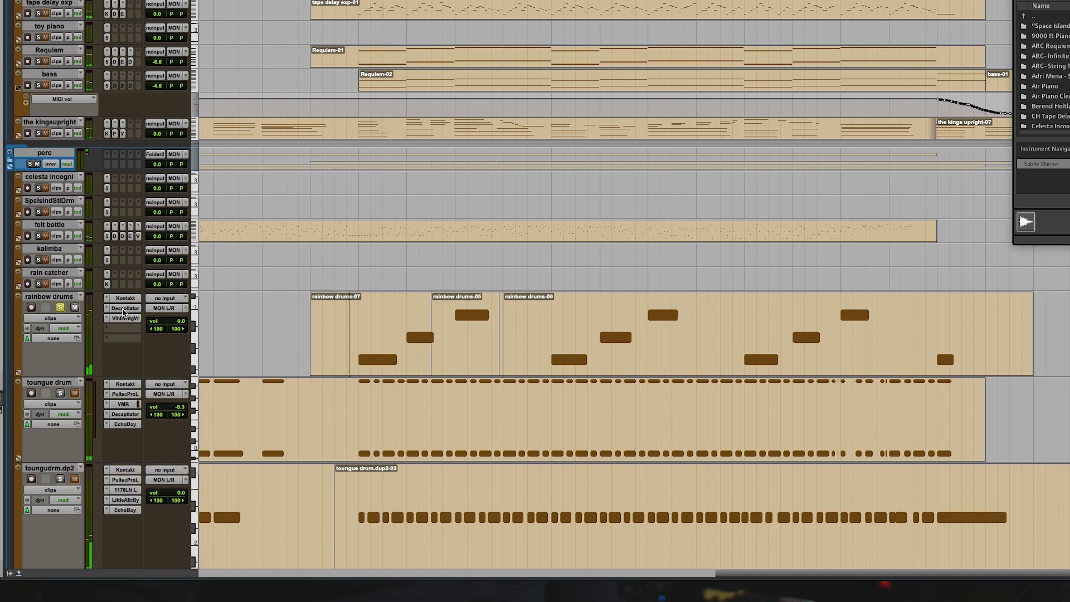
click(125, 298)
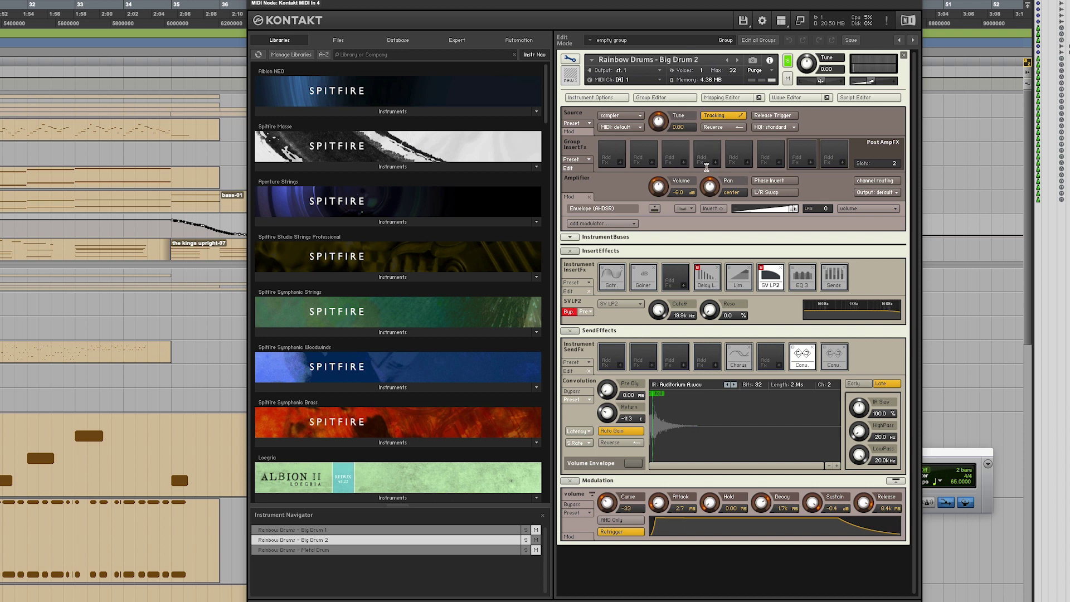
Step: Audition the rainbow drums track with its Kontakt Big Drum 2 patch and its Decapitator insert open
drag(680, 3, 290, 1)
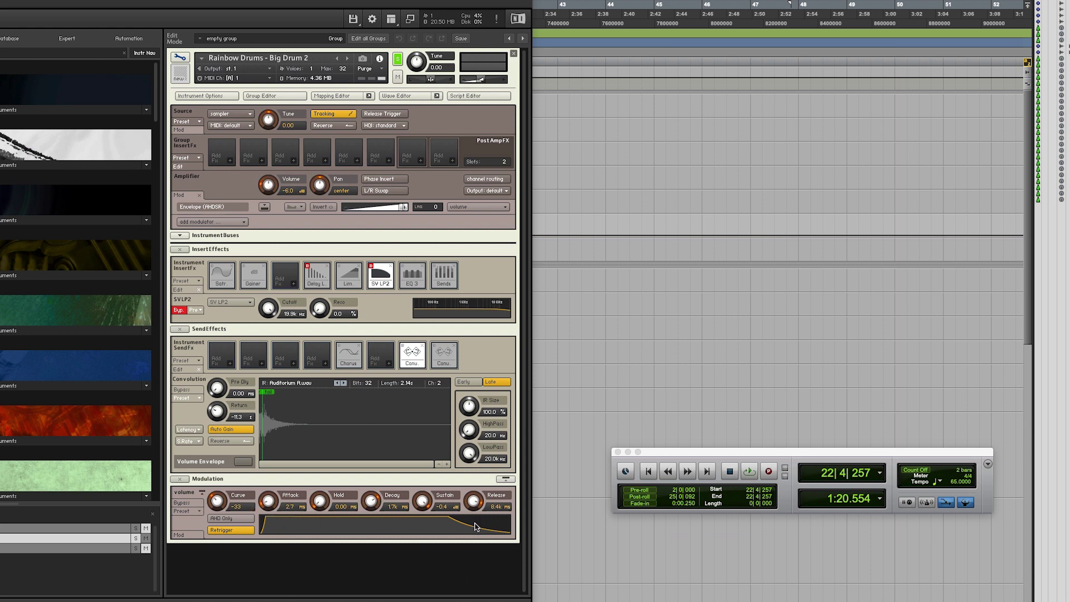
key(space)
key(space)
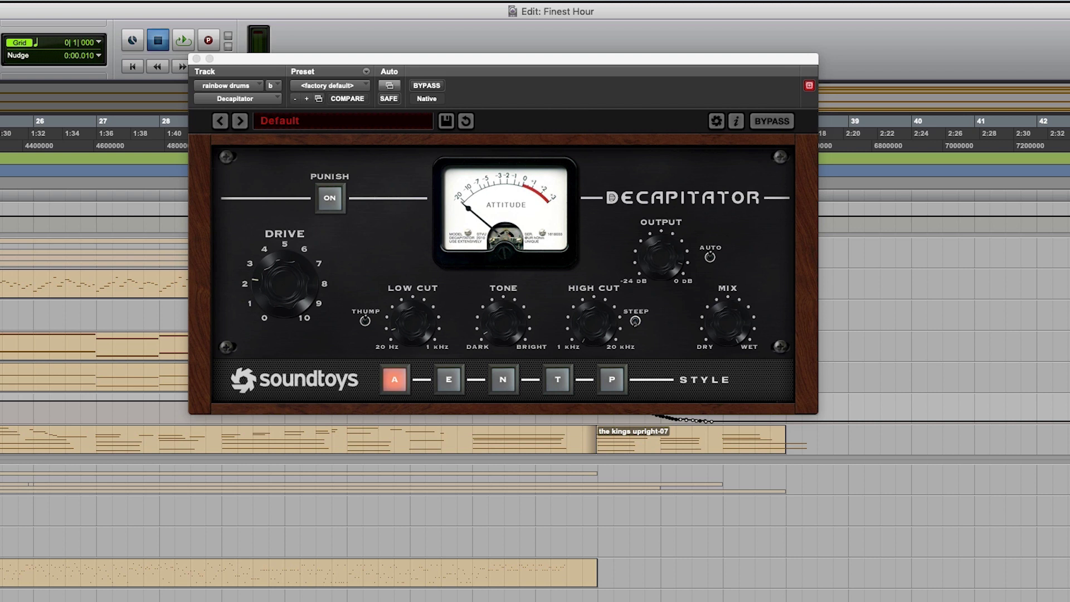
key(space)
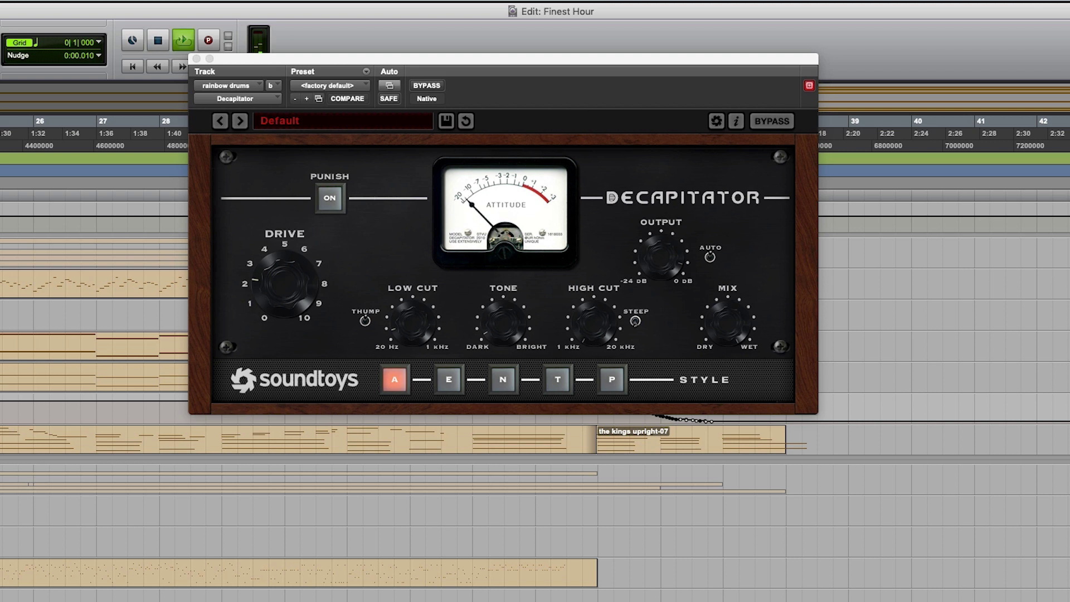
key(space)
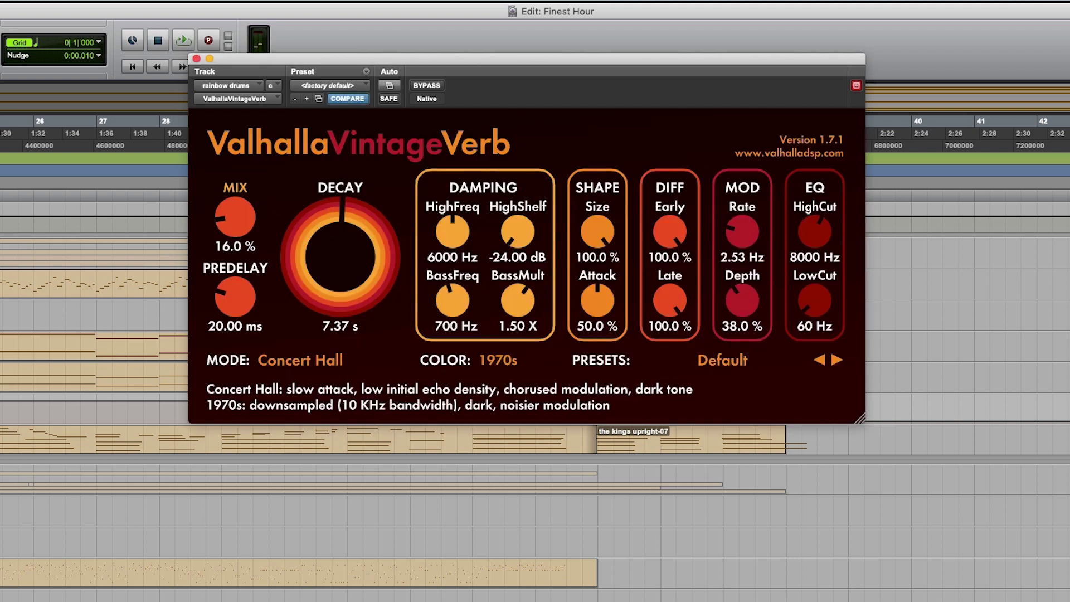
Step: Raise the LowCut of the rainbow drums' ValhallaVintageVerb to 420 Hz and turn it back down slightly while auditioning
key(space)
click(828, 310)
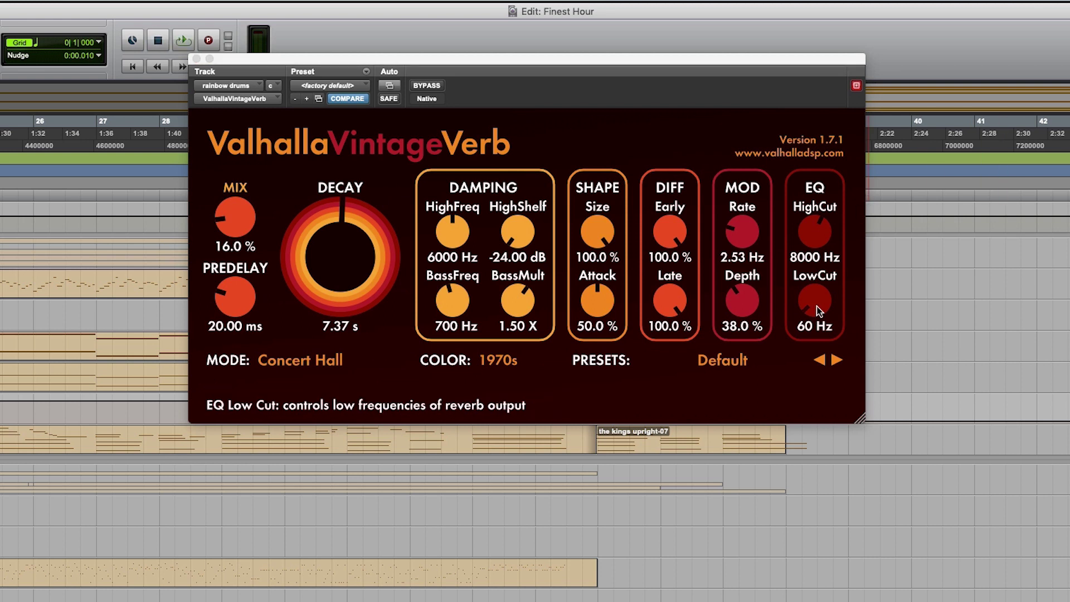
drag(811, 291, 826, 265)
key(space)
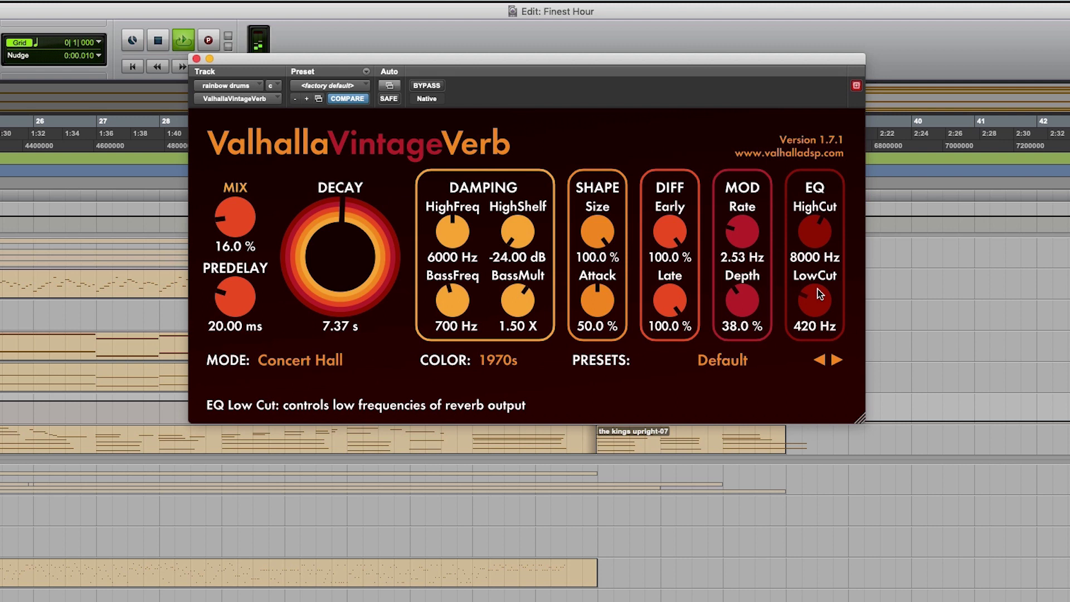
mouse_move(817, 304)
mouse_down()
mouse_move(807, 353)
mouse_move(815, 309)
mouse_up()
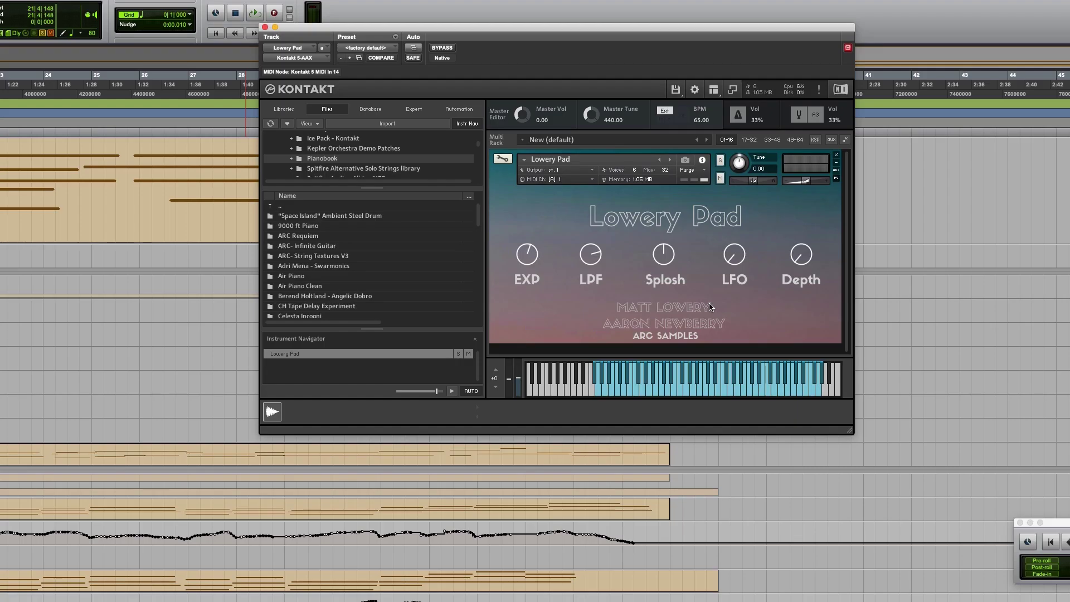
Step: Restart playback of the Lowery Pad track with its Kontakt instrument open and enlarge the automation lane beneath its clip
key(space)
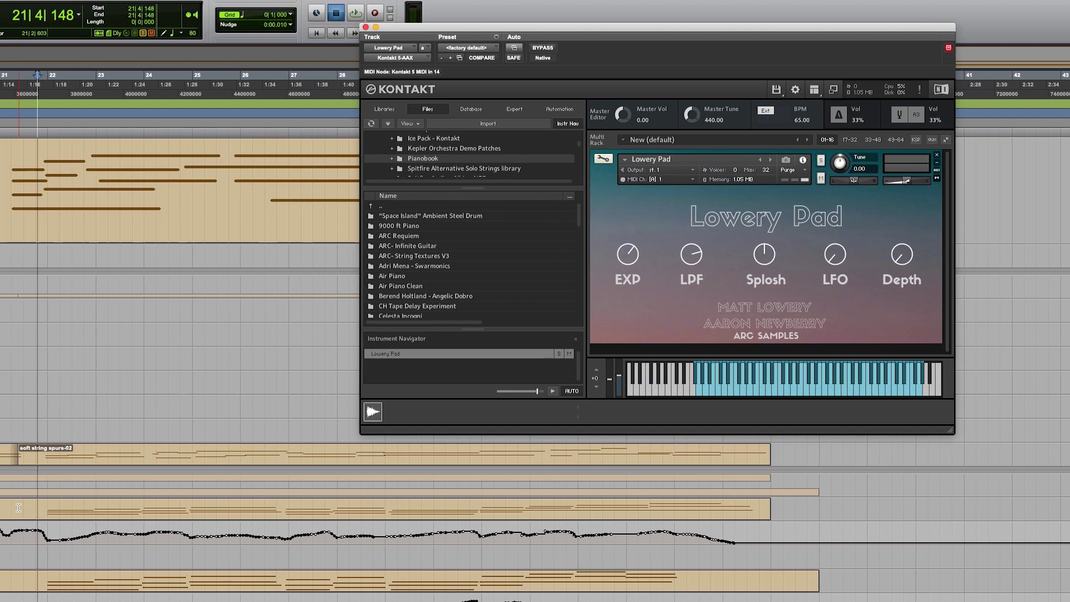
key(space)
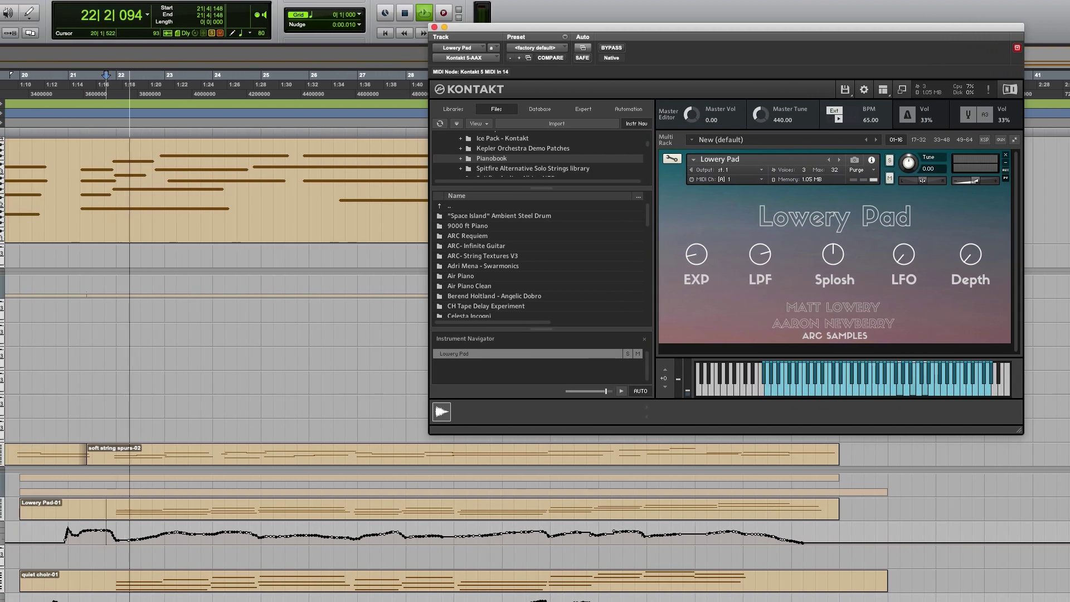
drag(1, 545, 2, 585)
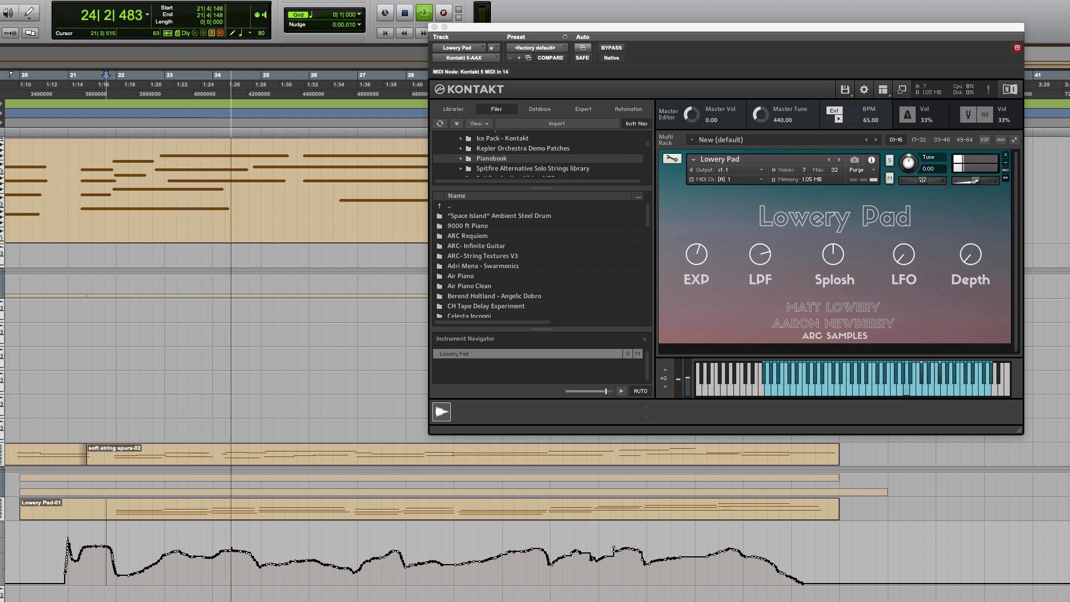
Step: Open the Lowery Pad's EchoBoy insert with the Spaced Space Echo preset, compare it bypassed and active, and inspect its Tweak settings
click(1, 511)
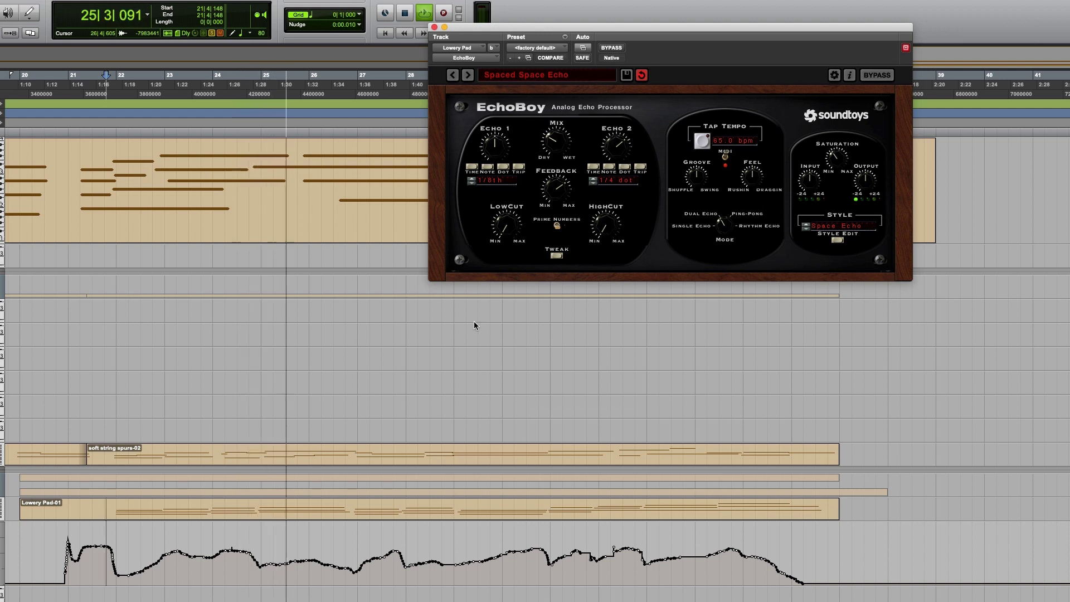
click(615, 49)
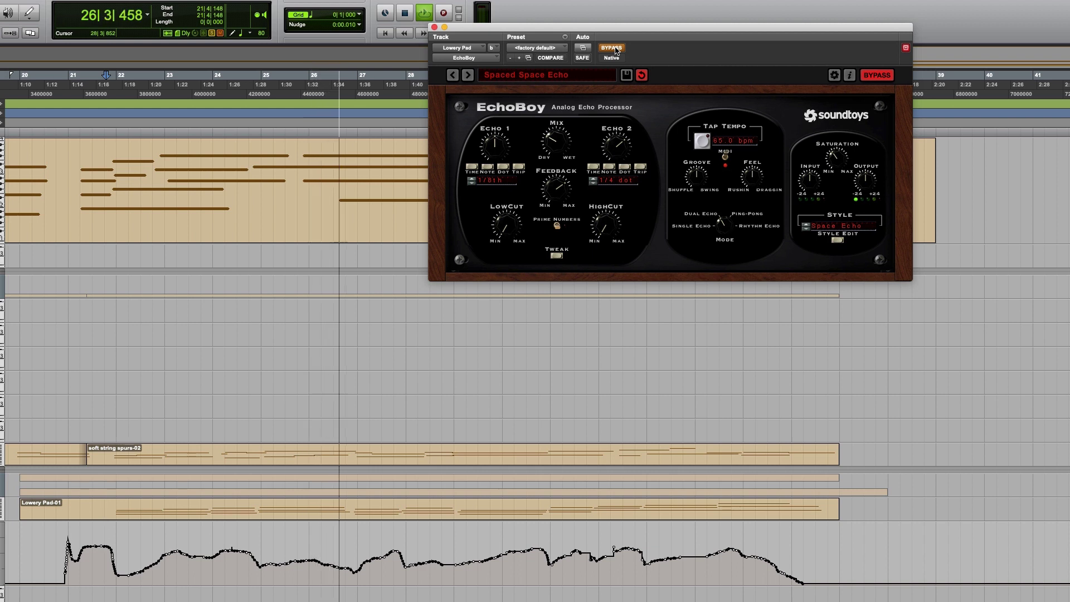
click(616, 49)
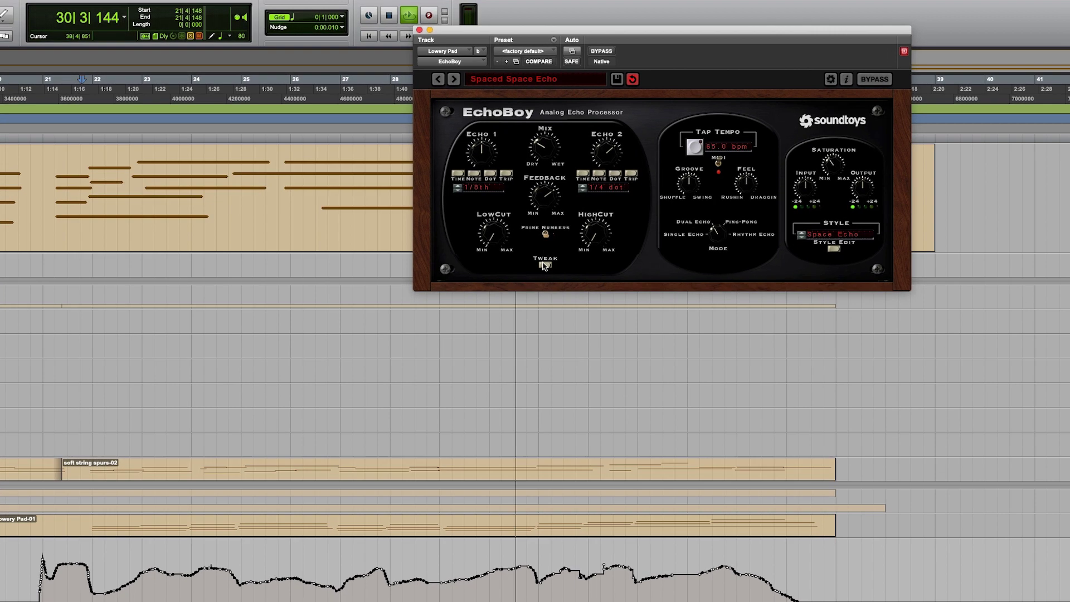
click(556, 255)
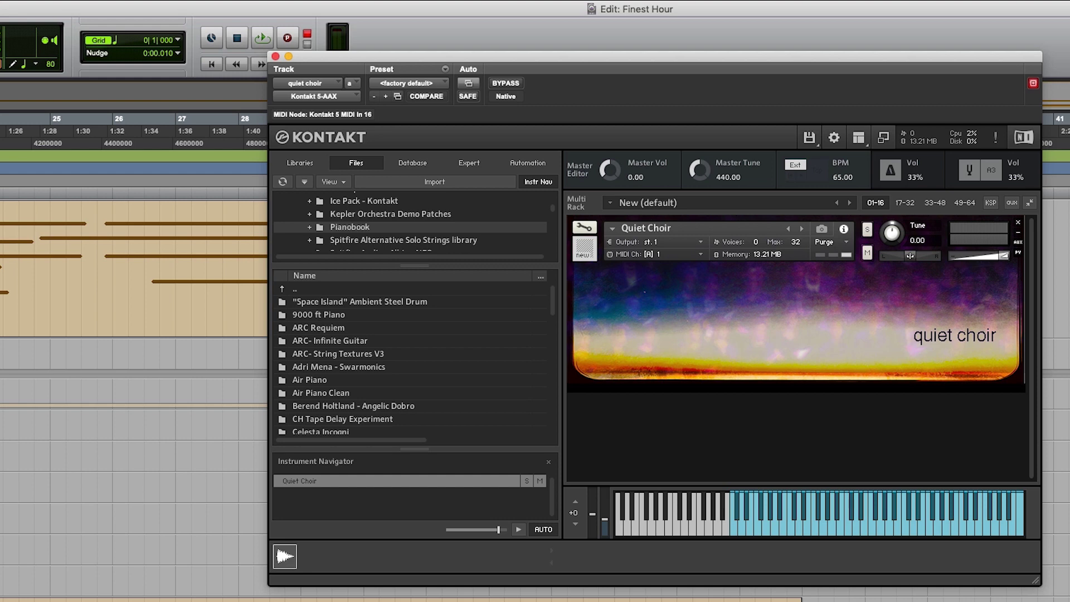
Step: Audition the soloed Requiem track with its ARC_Requiem Kontakt patch and open its Decapitator insert
key(space)
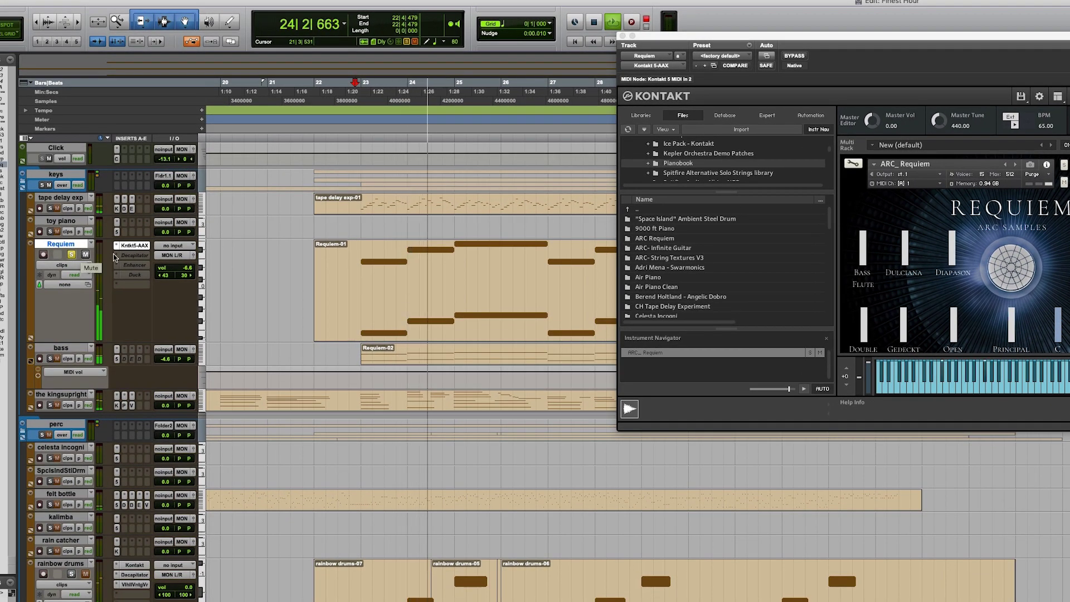
key(space)
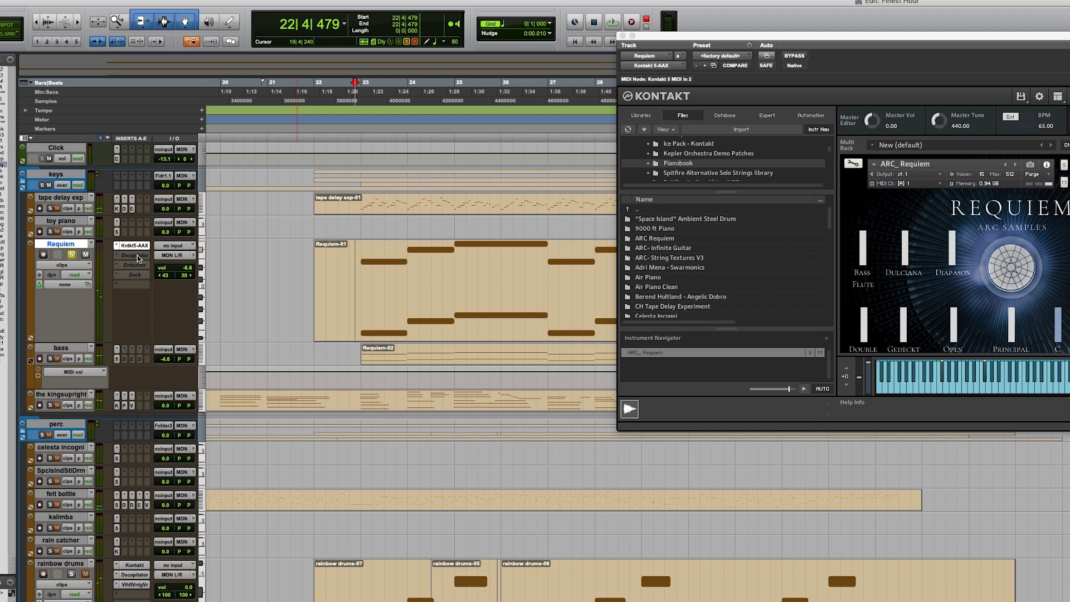
click(33, 274)
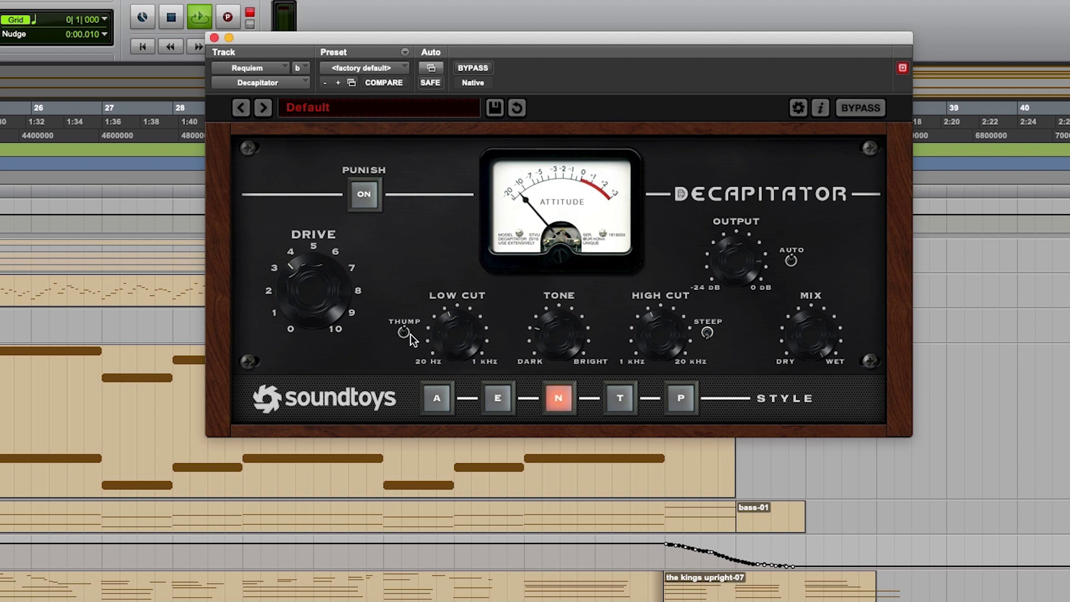
key(space)
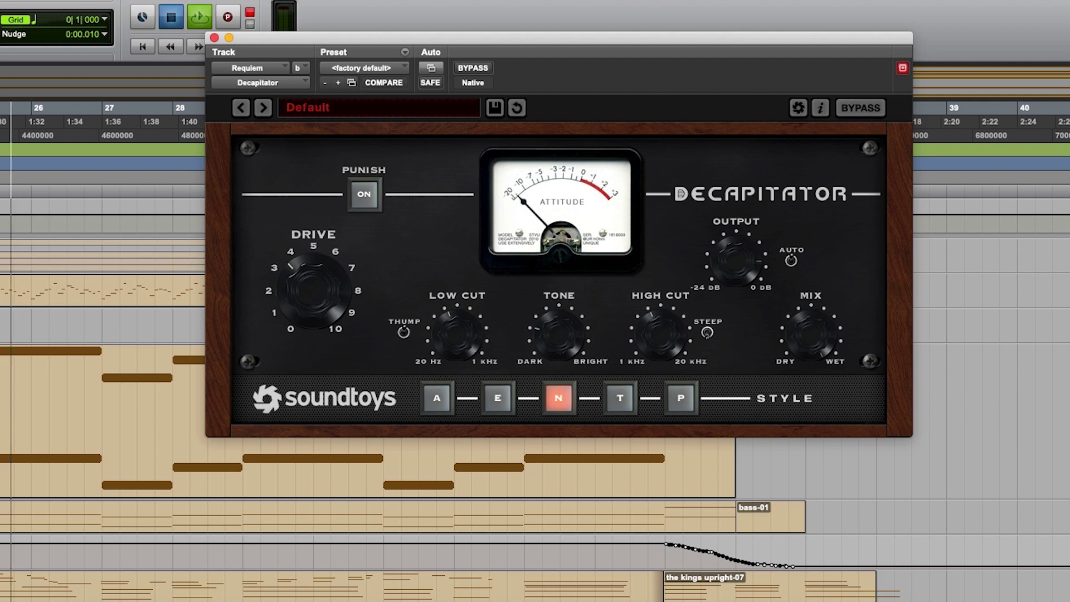